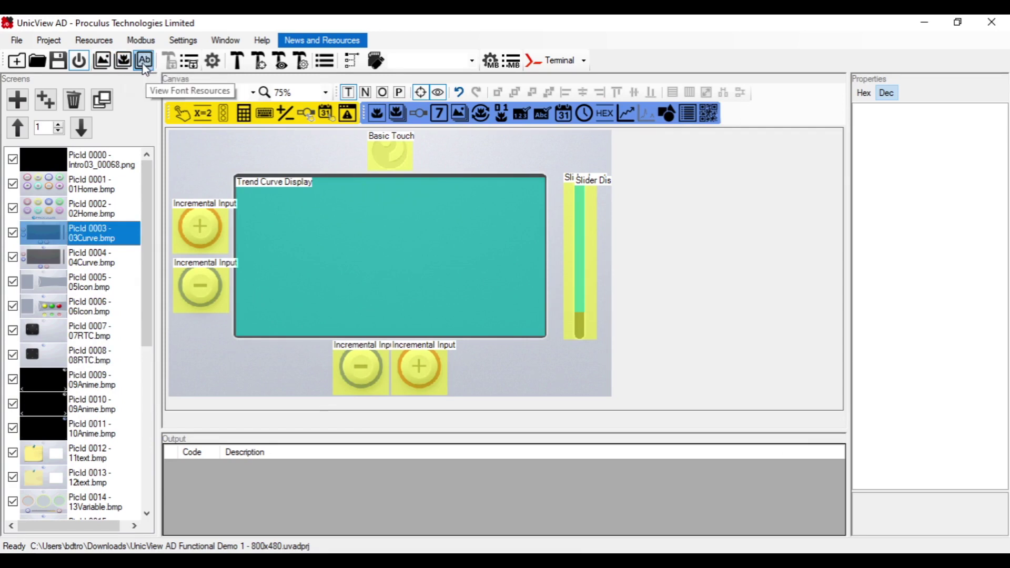
# Step: Open the project's image resources and view the file chooser for adding images without importing anything
pyautogui.click(103, 61)
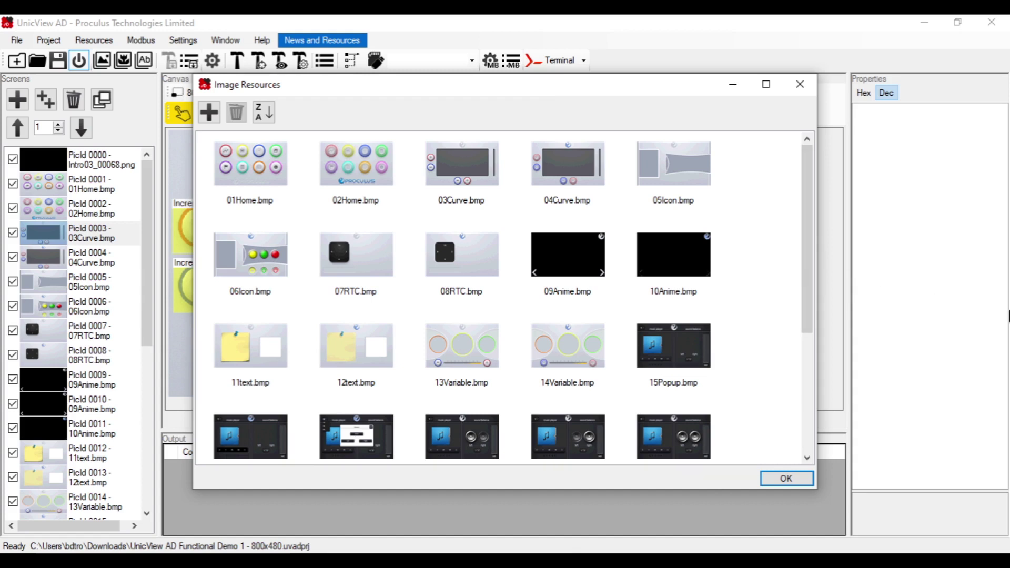
pyautogui.moveTo(768, 251); pyautogui.dragTo(542, 263)
pyautogui.click(745, 259)
pyautogui.click(209, 113)
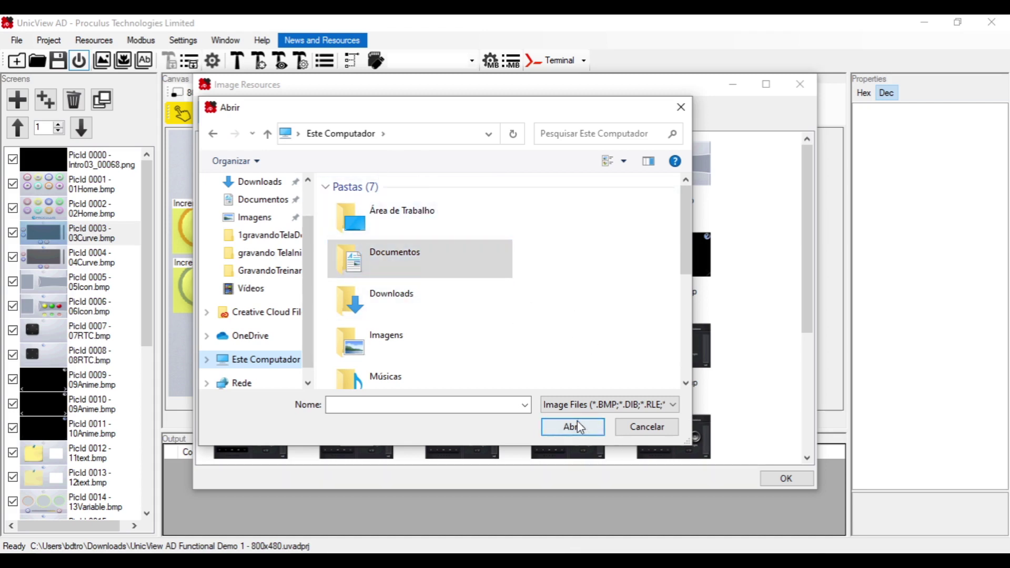
pyautogui.click(680, 107)
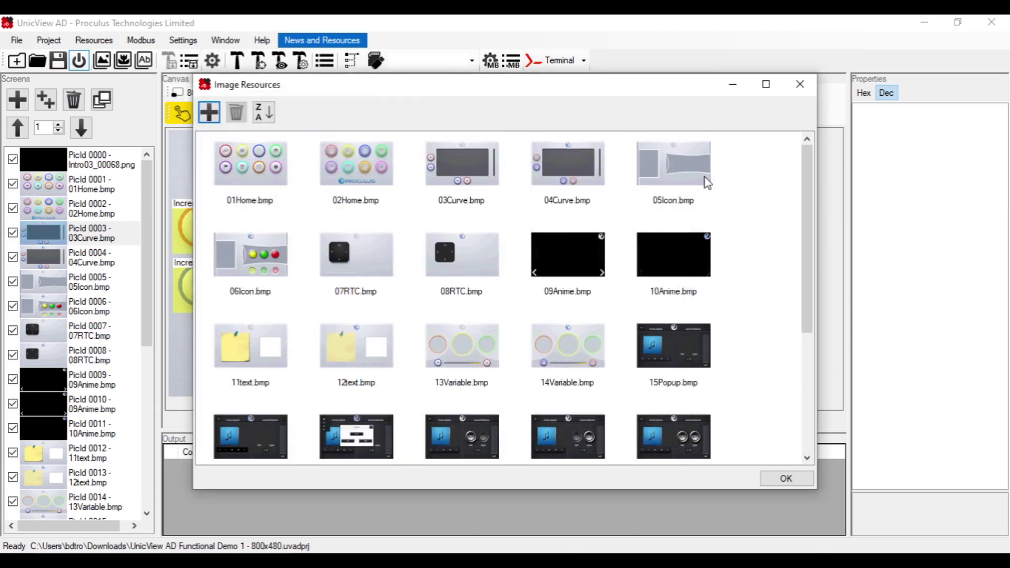
# Step: Select 01Home.bmp, try the sort option on the image resources, look through the list and close it
pyautogui.click(272, 168)
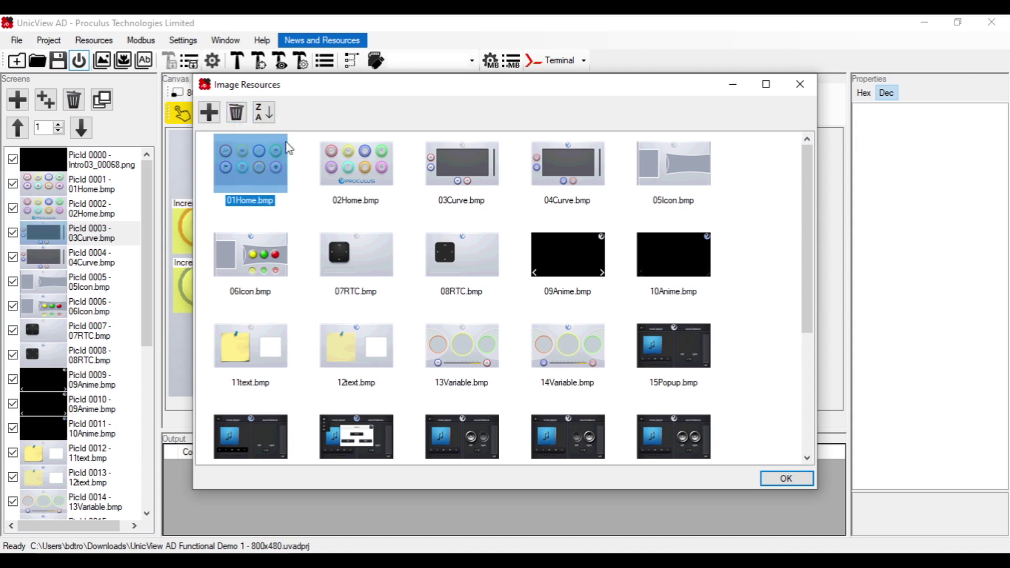
pyautogui.click(266, 113)
pyautogui.click(265, 113)
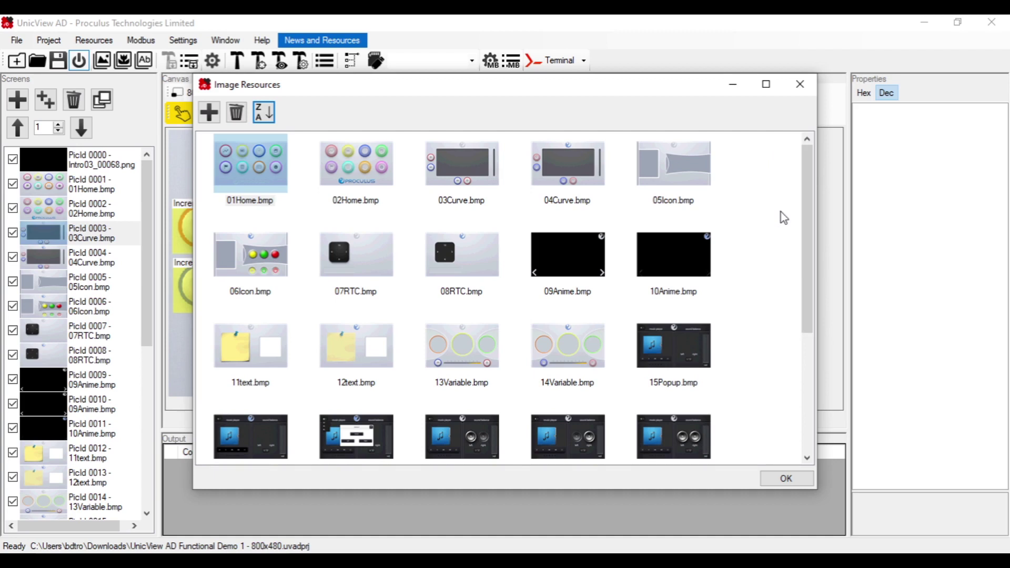
pyautogui.moveTo(809, 192); pyautogui.dragTo(806, 197)
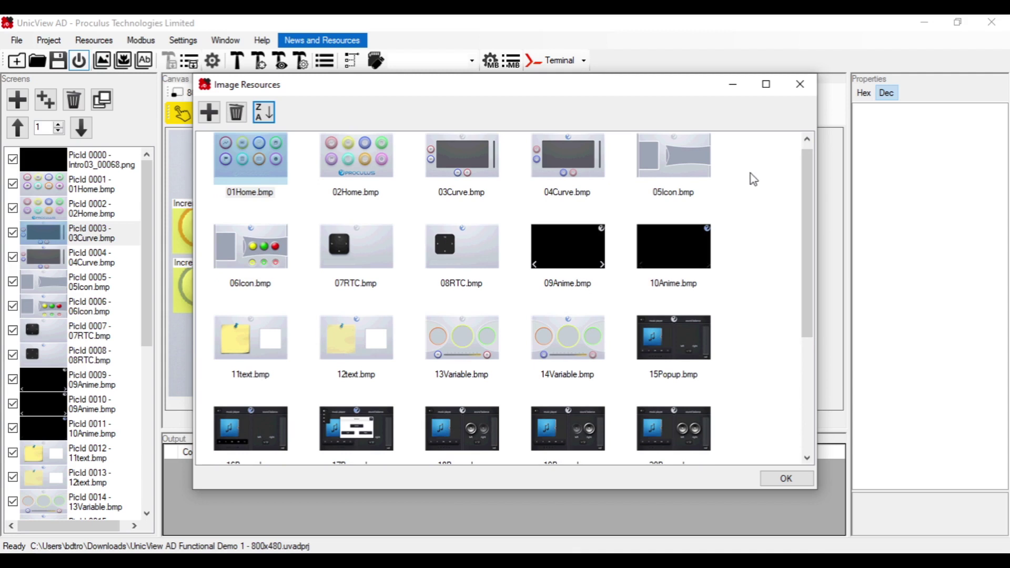
pyautogui.moveTo(807, 195); pyautogui.dragTo(807, 191)
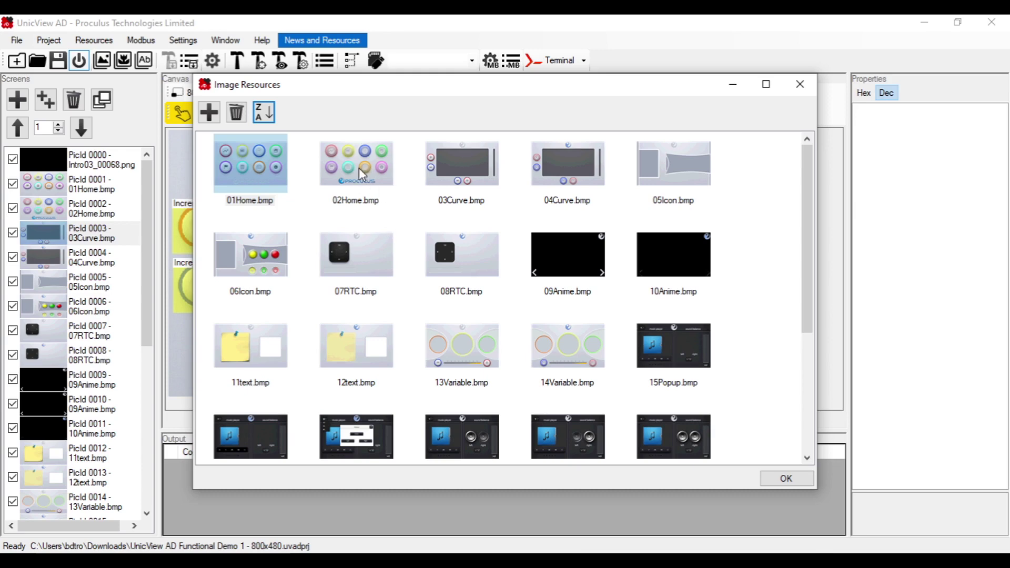
pyautogui.click(789, 478)
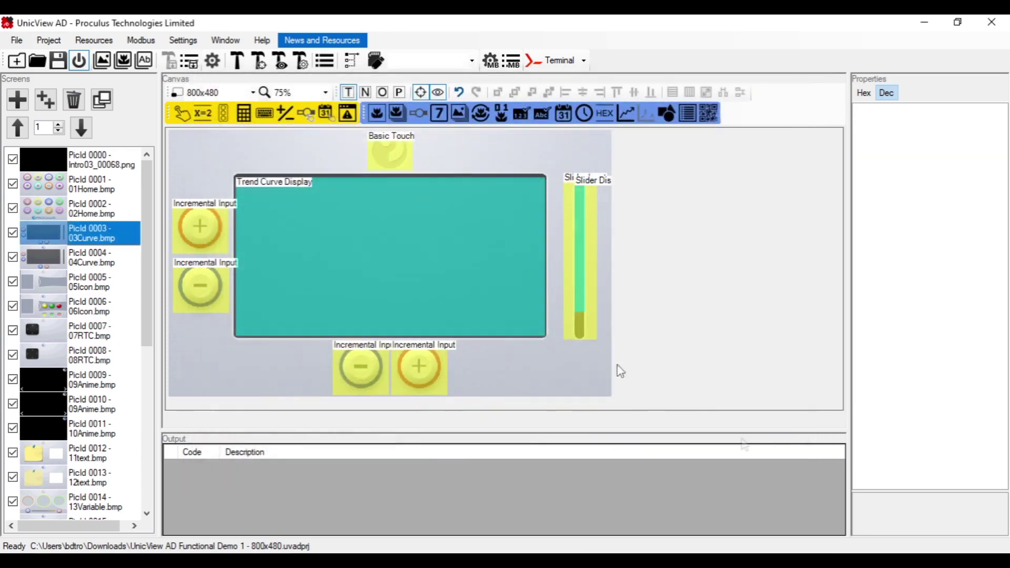
# Step: Create a new icon library named "teste" in the icon resources and select it
pyautogui.click(125, 64)
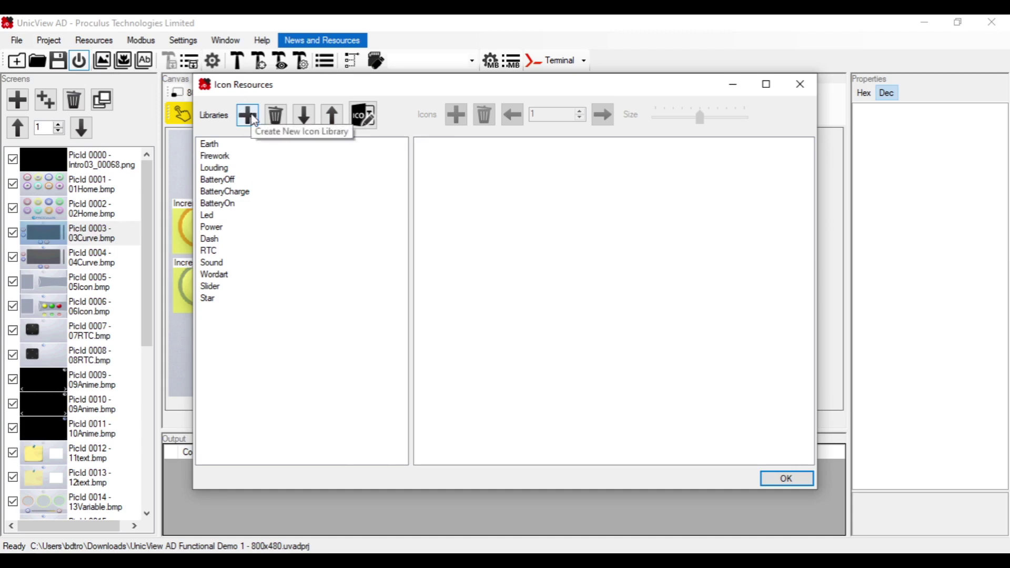
pyautogui.click(232, 180)
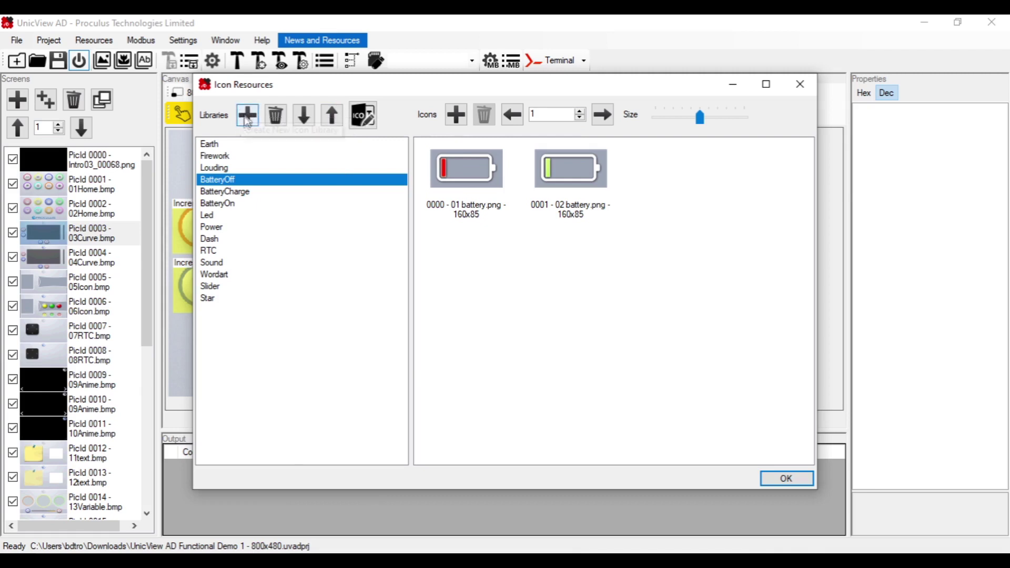
pyautogui.click(245, 117)
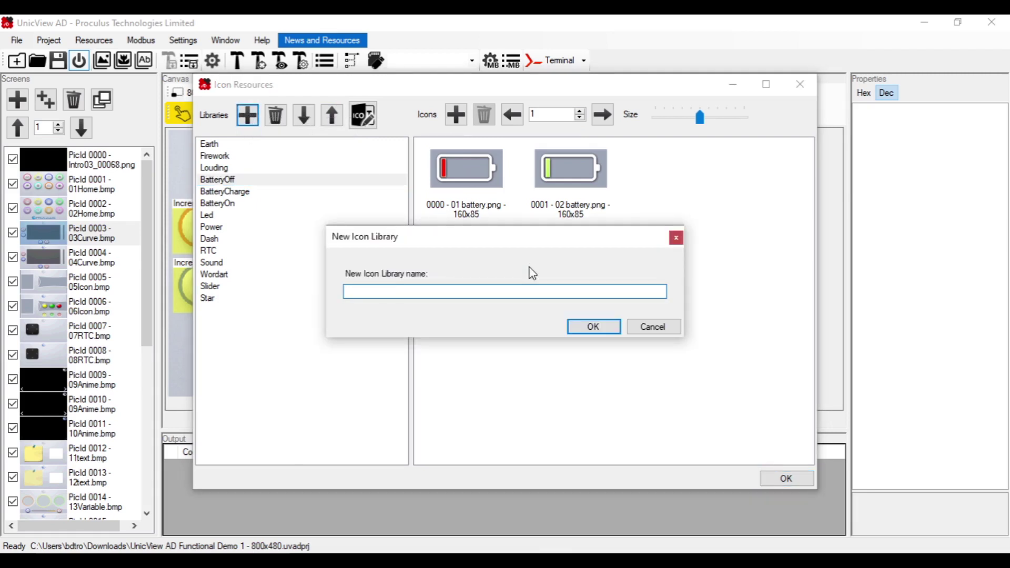
pyautogui.write('teste')
pyautogui.click(593, 327)
pyautogui.click(276, 310)
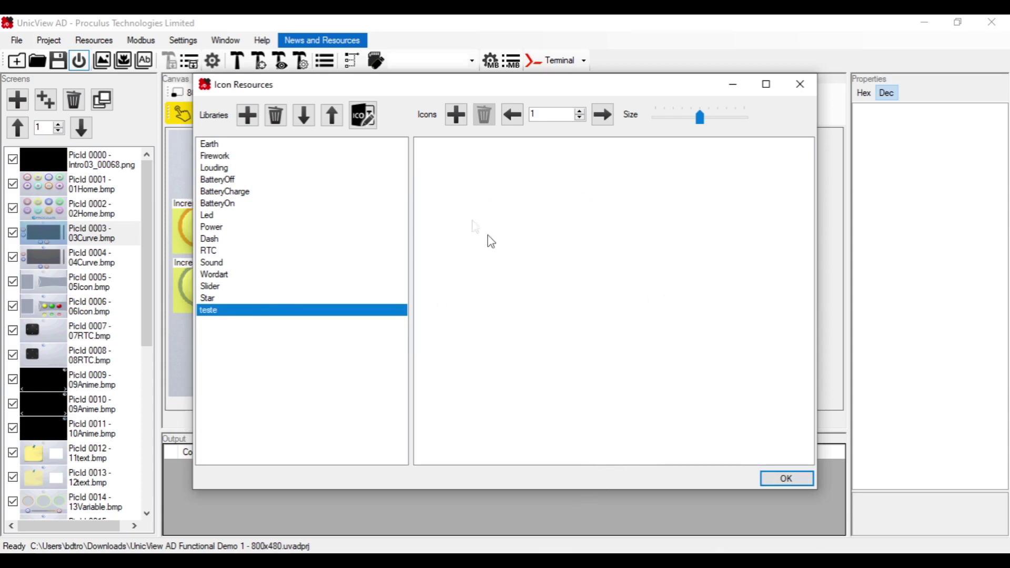
# Step: Check which image file formats can be added as icons to the teste library, without importing any
pyautogui.click(456, 114)
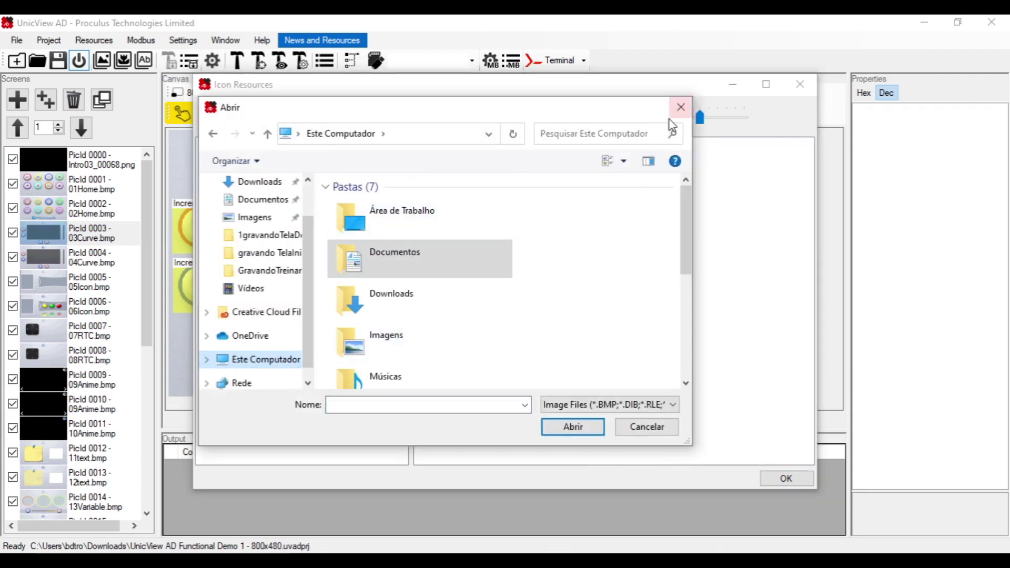
pyautogui.click(679, 108)
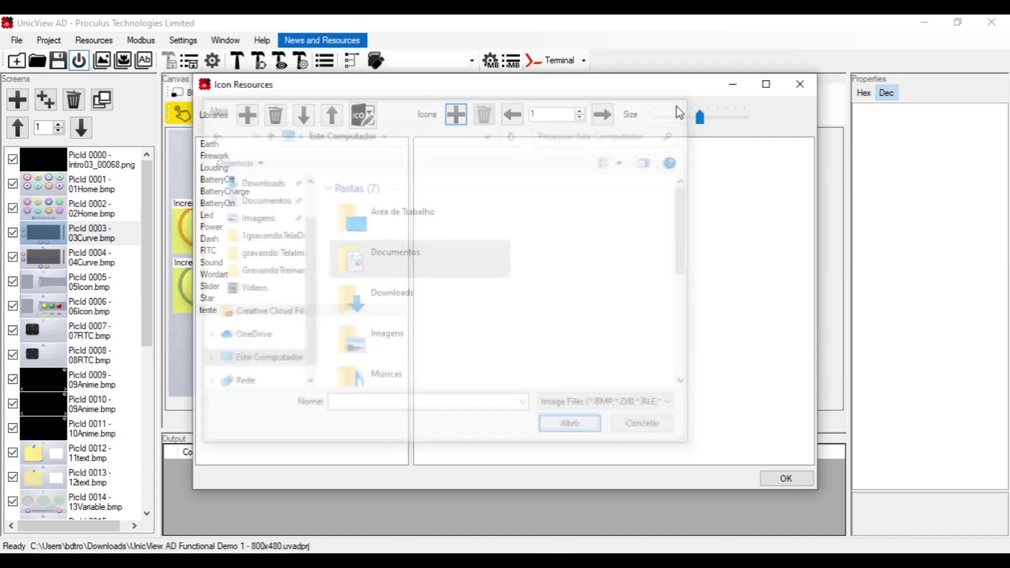
pyautogui.click(456, 115)
pyautogui.click(581, 404)
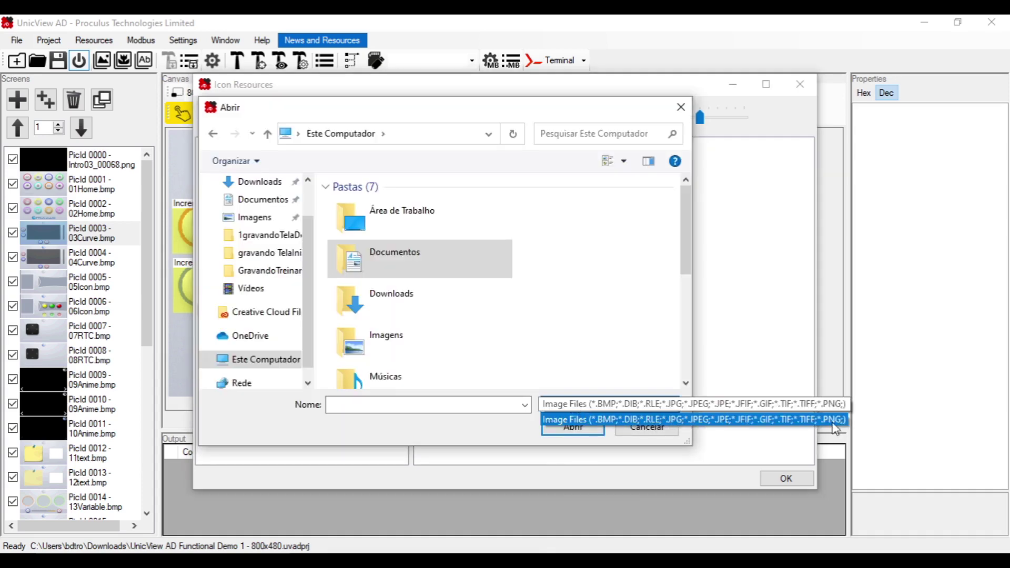
pyautogui.click(651, 410)
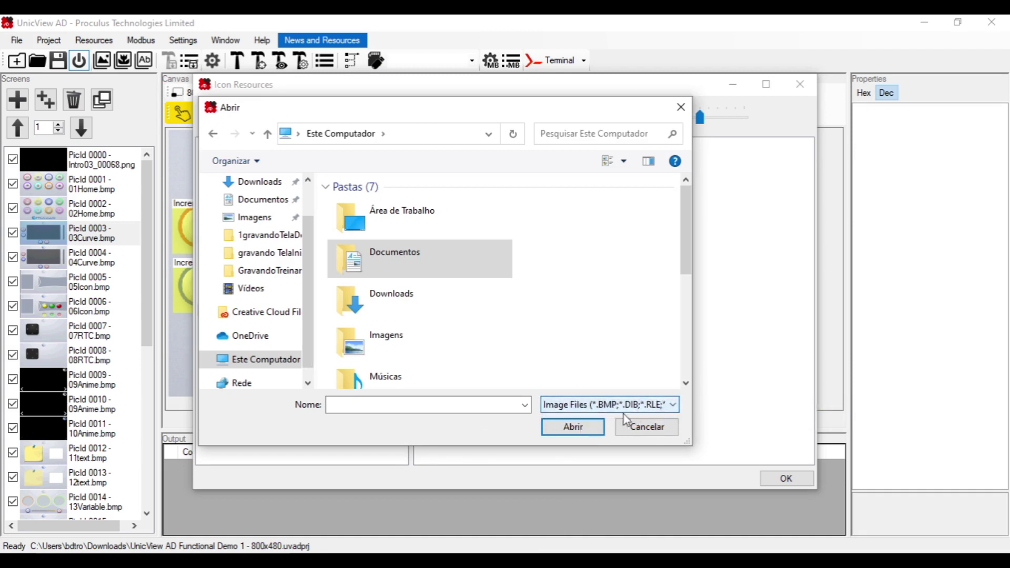
pyautogui.click(598, 425)
# Step: View the BatteryOff library, selecting its two battery icons individually and together, and clear the selection
pyautogui.click(238, 180)
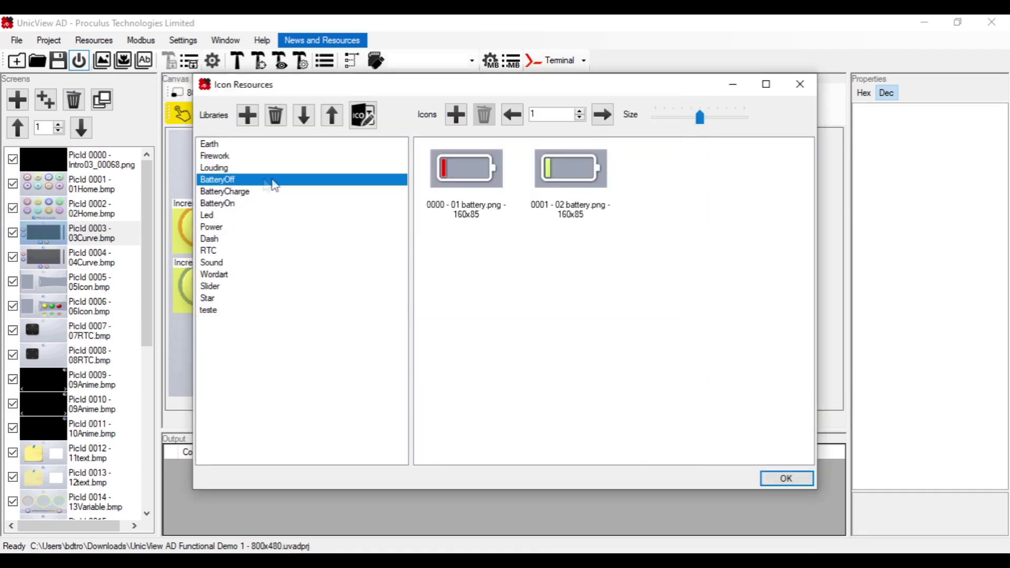
pyautogui.click(468, 181)
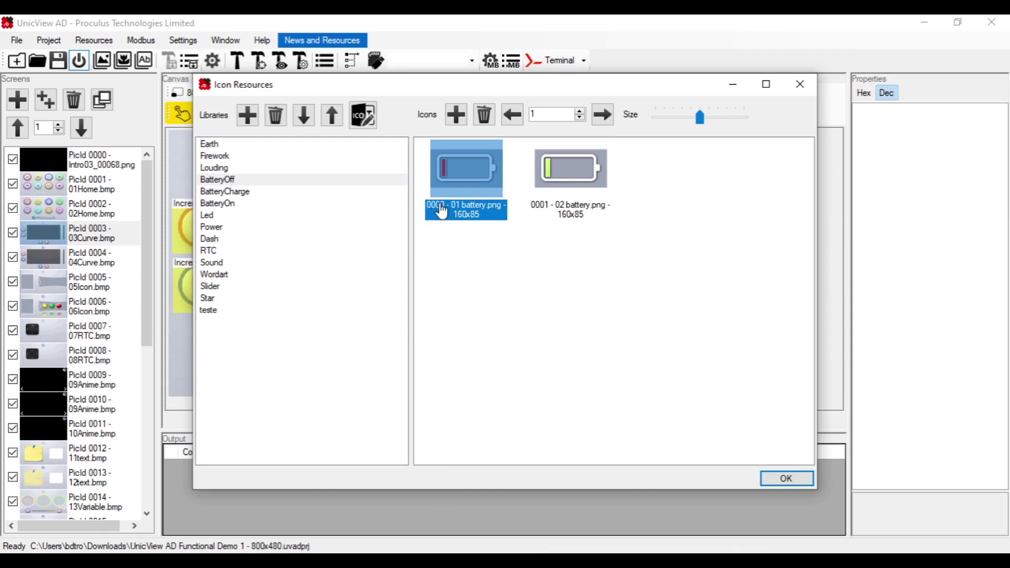
pyautogui.click(558, 204)
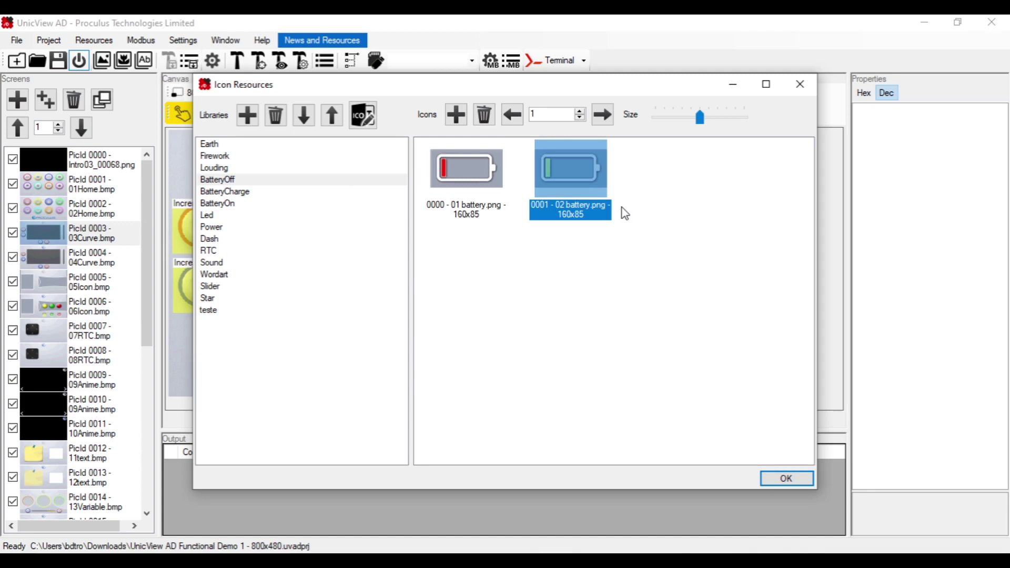
pyautogui.moveTo(626, 292); pyautogui.dragTo(453, 194)
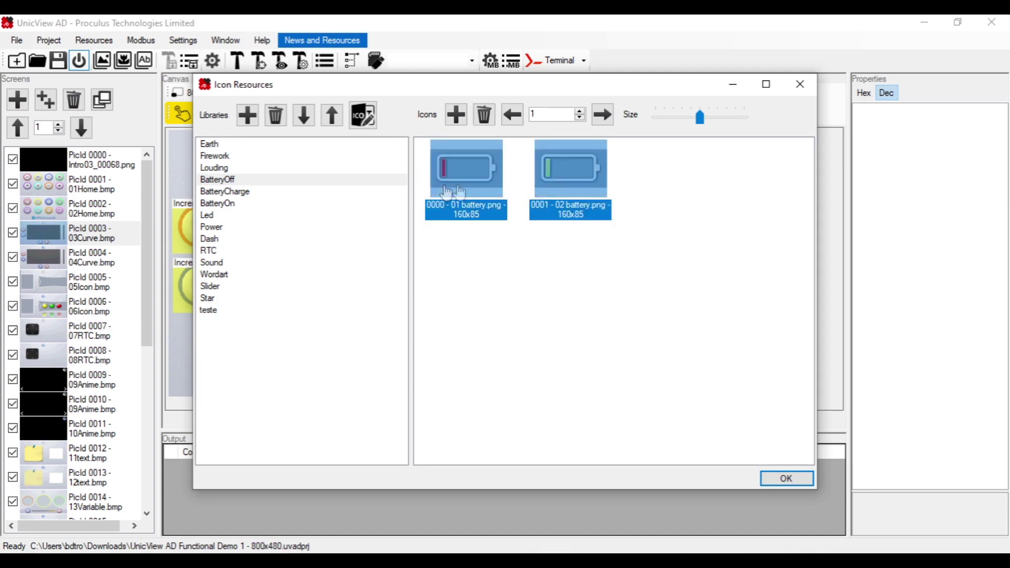
pyautogui.click(579, 293)
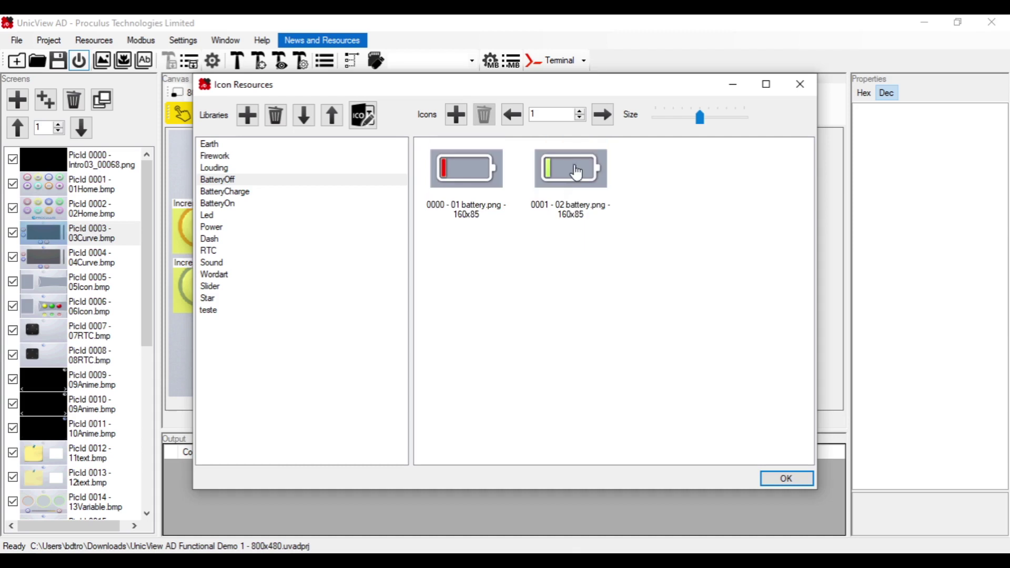
# Step: Shift the ID of the 02 battery.png icon up by one and back down again
pyautogui.click(577, 175)
pyautogui.press('Delete')
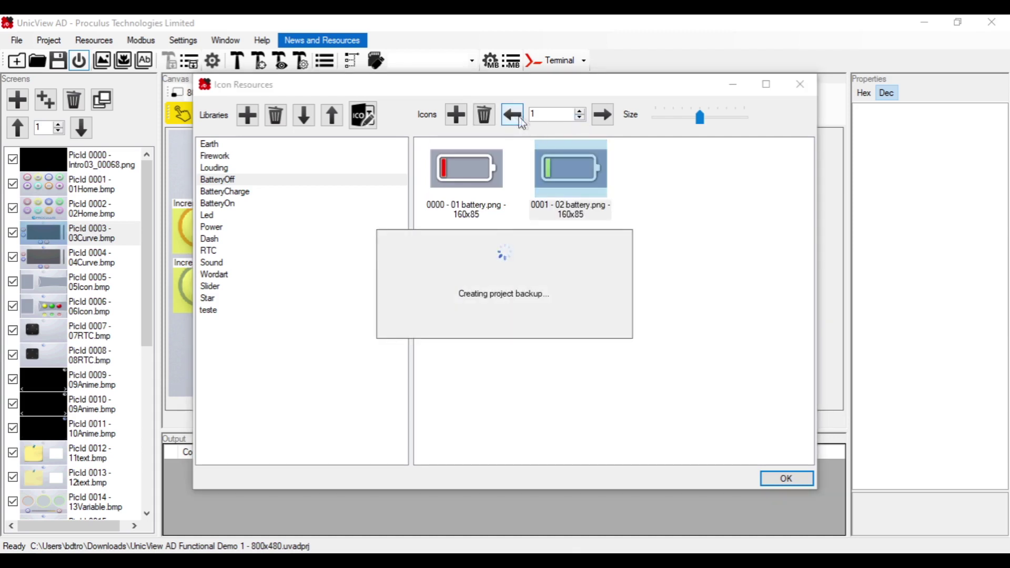
pyautogui.click(603, 115)
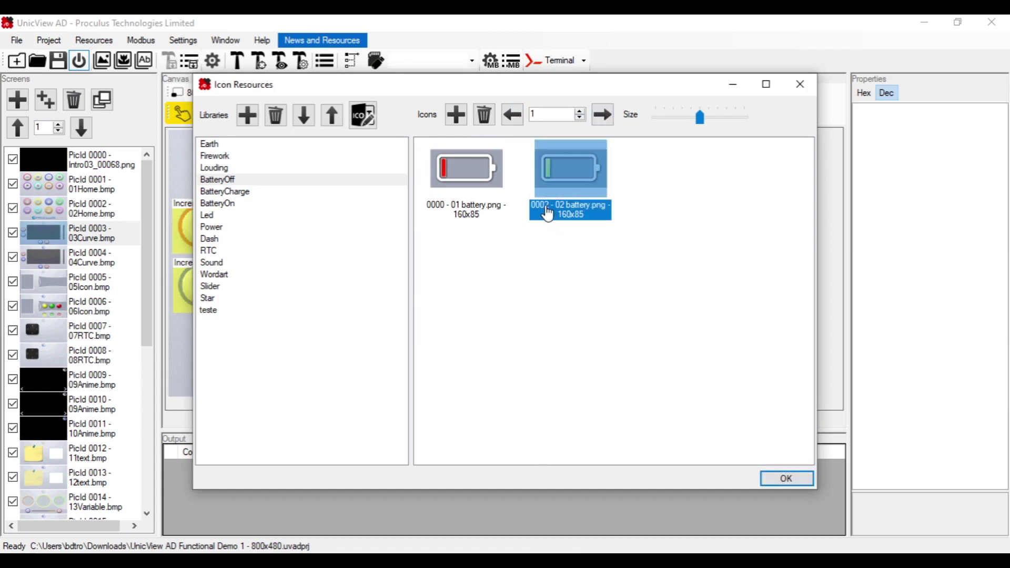
pyautogui.click(516, 117)
pyautogui.click(516, 124)
# Step: Shift the ID of the 02 battery.png icon up by 5, and set the shift amount back to 1
pyautogui.click(543, 116)
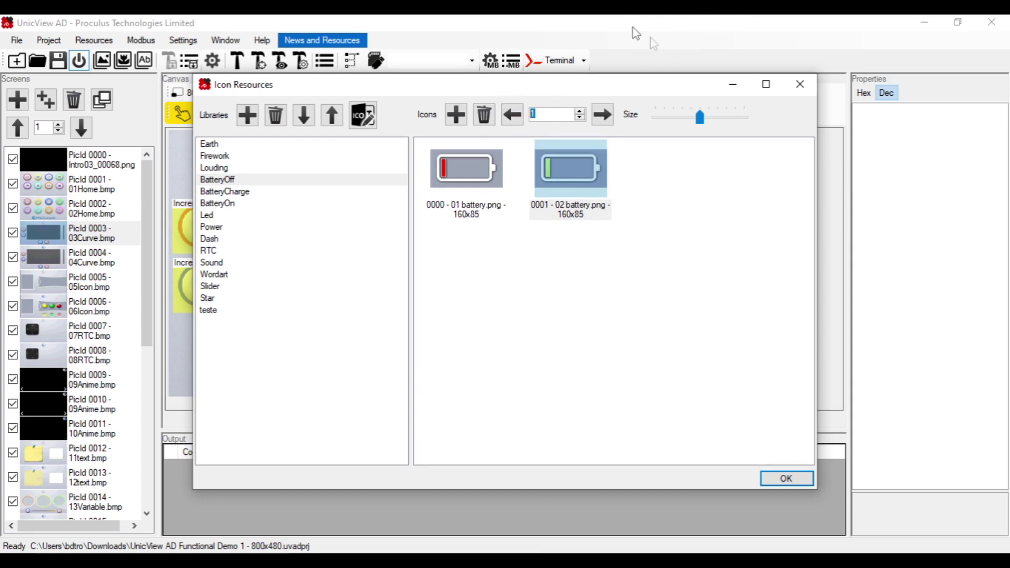
pyautogui.click(592, 174)
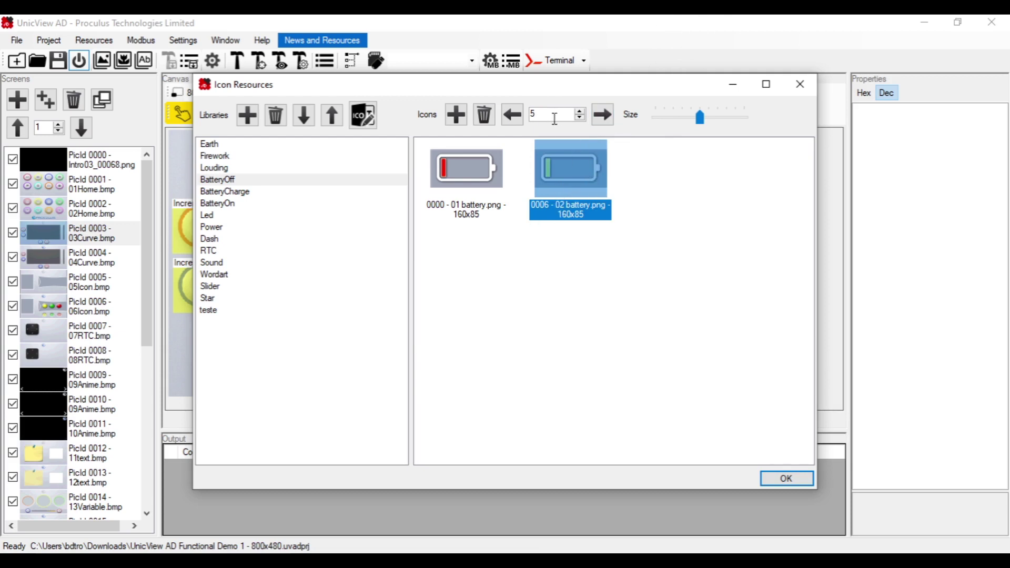
pyautogui.moveTo(552, 118); pyautogui.dragTo(232, 125)
pyautogui.press('BackSpace')
pyautogui.write('1')
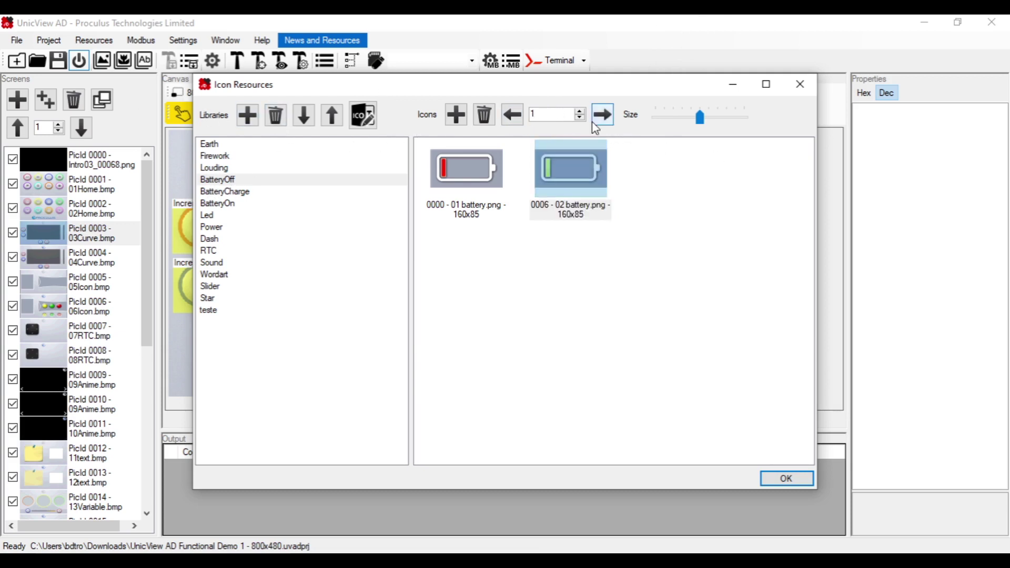
# Step: Adjust the icon preview size while viewing the Firework and Led libraries, and close the icon resources
pyautogui.moveTo(704, 123); pyautogui.dragTo(679, 122)
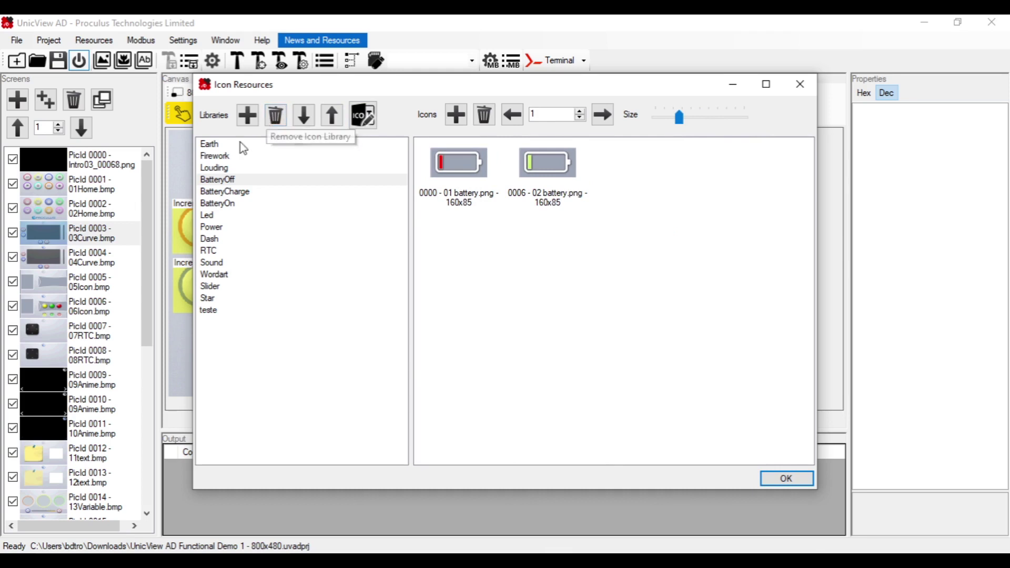
pyautogui.click(245, 156)
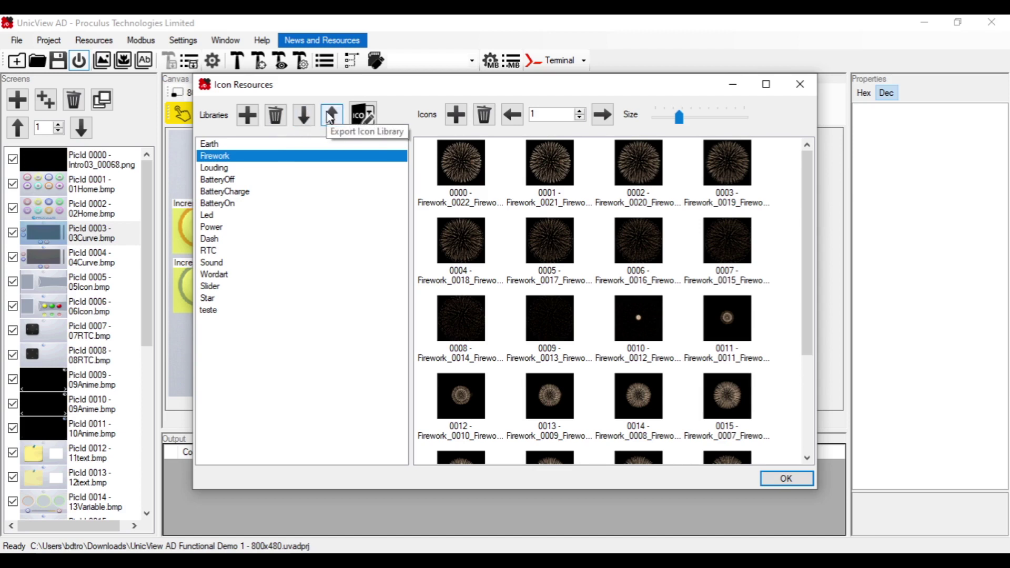
pyautogui.click(247, 215)
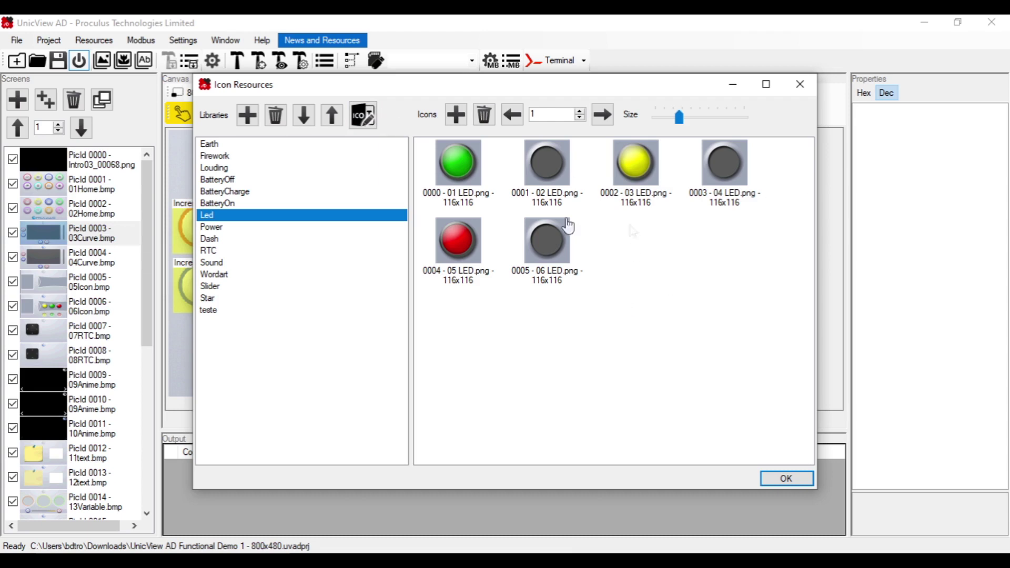
pyautogui.moveTo(680, 118); pyautogui.dragTo(694, 117)
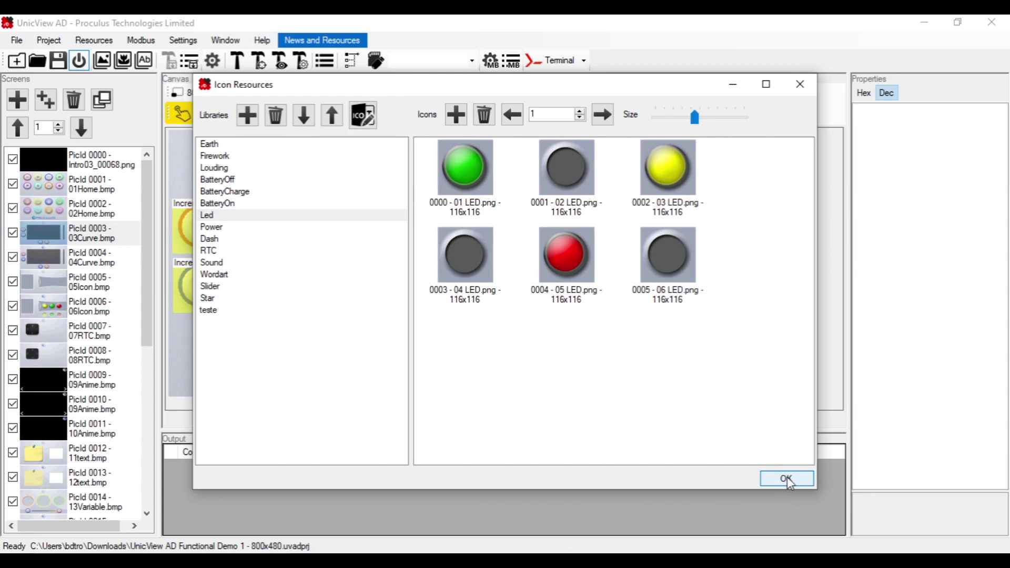
pyautogui.click(773, 480)
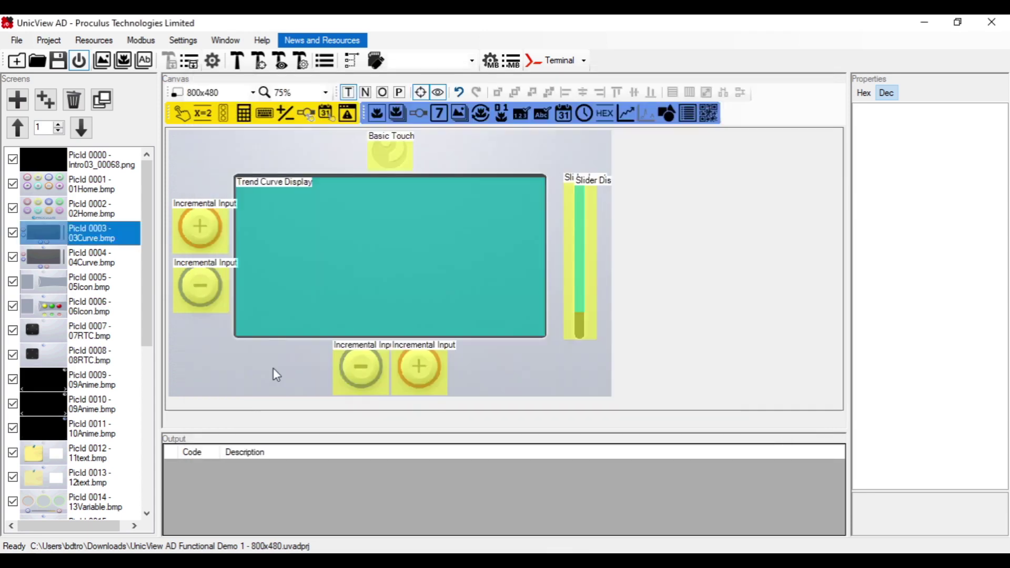
# Step: Start a new font of the Text type in the font resources and open its font selection
pyautogui.click(143, 62)
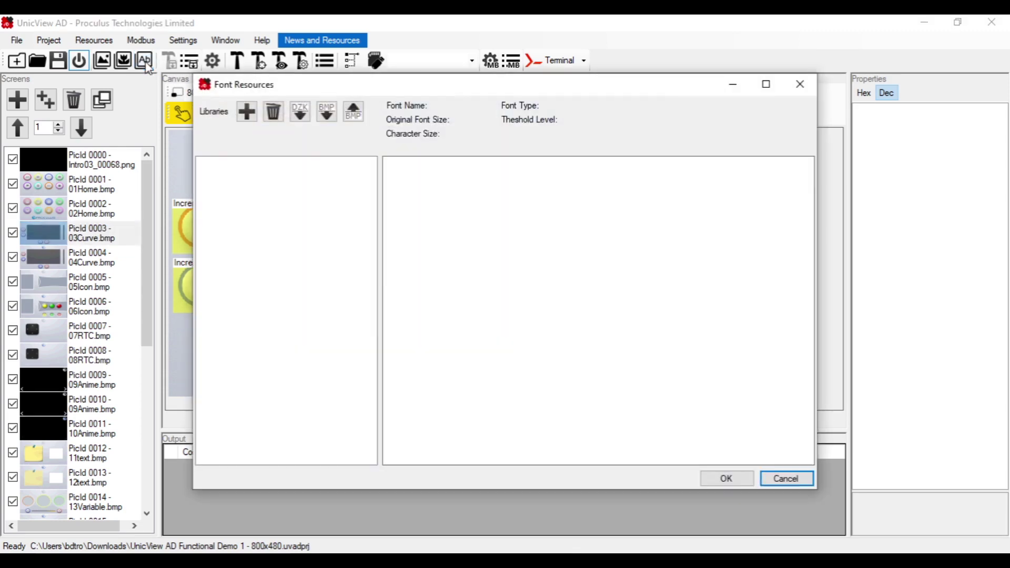
pyautogui.click(247, 112)
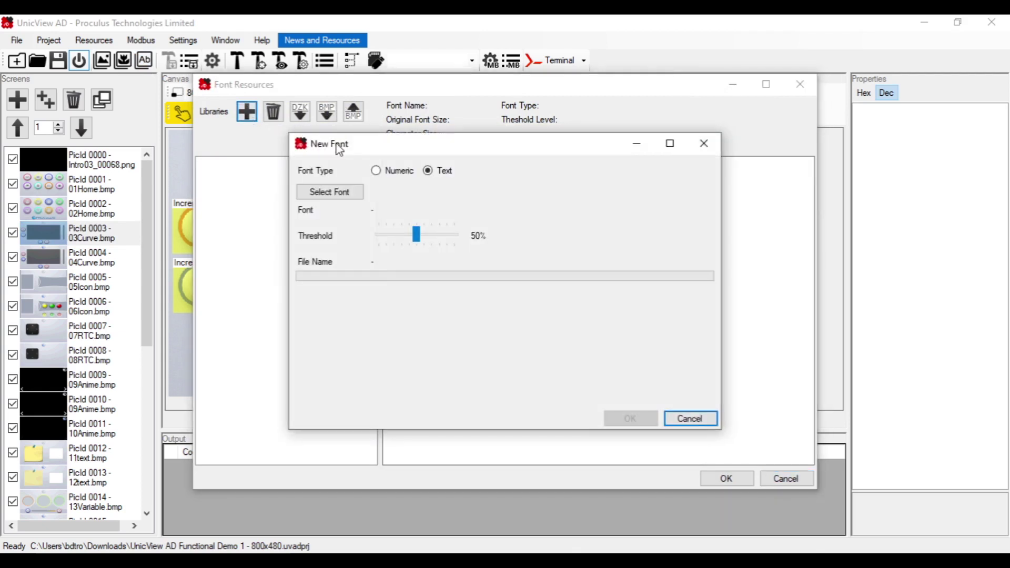
pyautogui.click(397, 177)
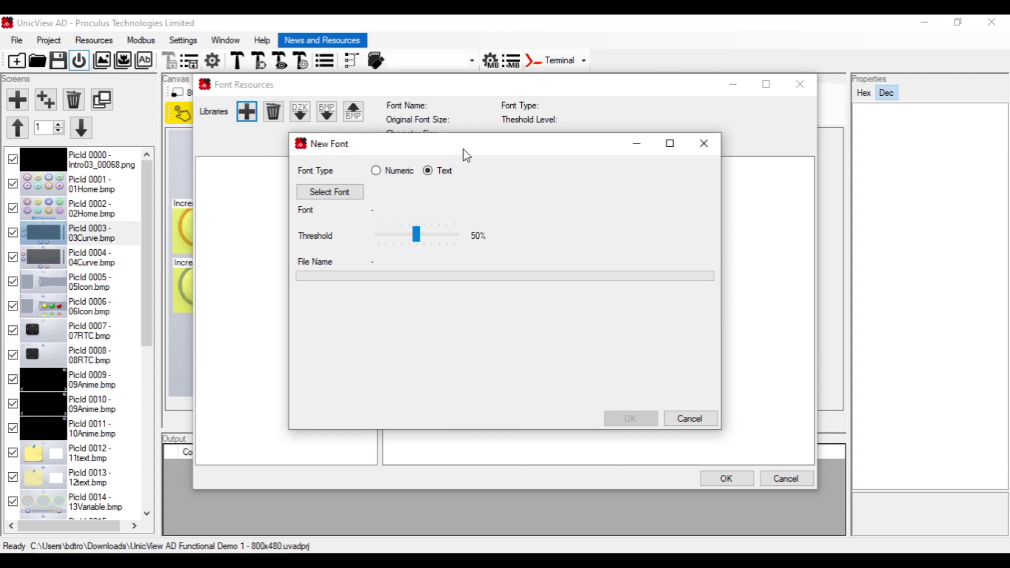
pyautogui.click(397, 178)
pyautogui.click(434, 176)
pyautogui.click(330, 193)
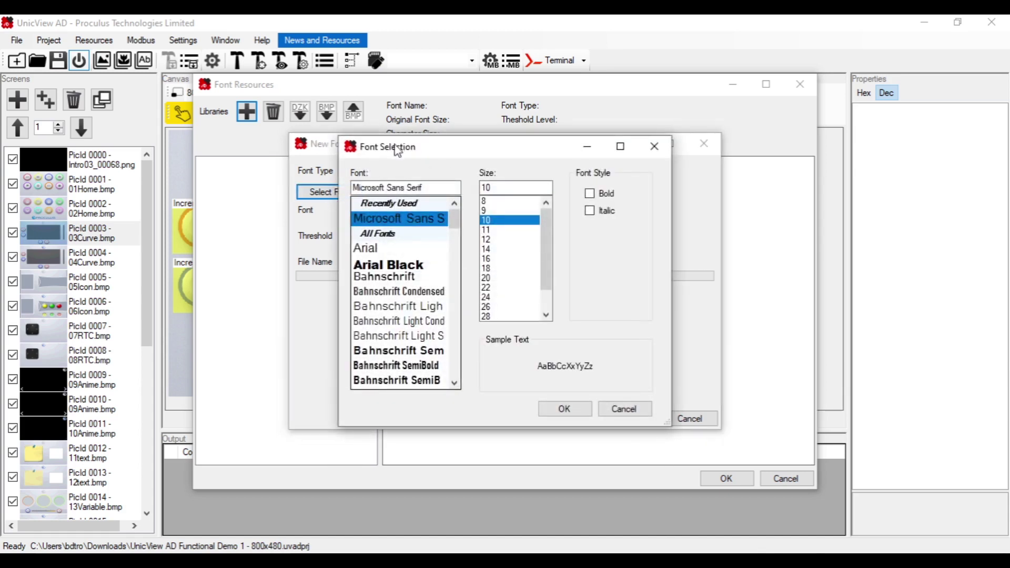
# Step: Choose Arial at size 48 for the new font
pyautogui.moveTo(453, 219)
pyautogui.mouseDown()
pyautogui.moveTo(457, 380)
pyautogui.moveTo(455, 218)
pyautogui.mouseUp()
pyautogui.click(403, 249)
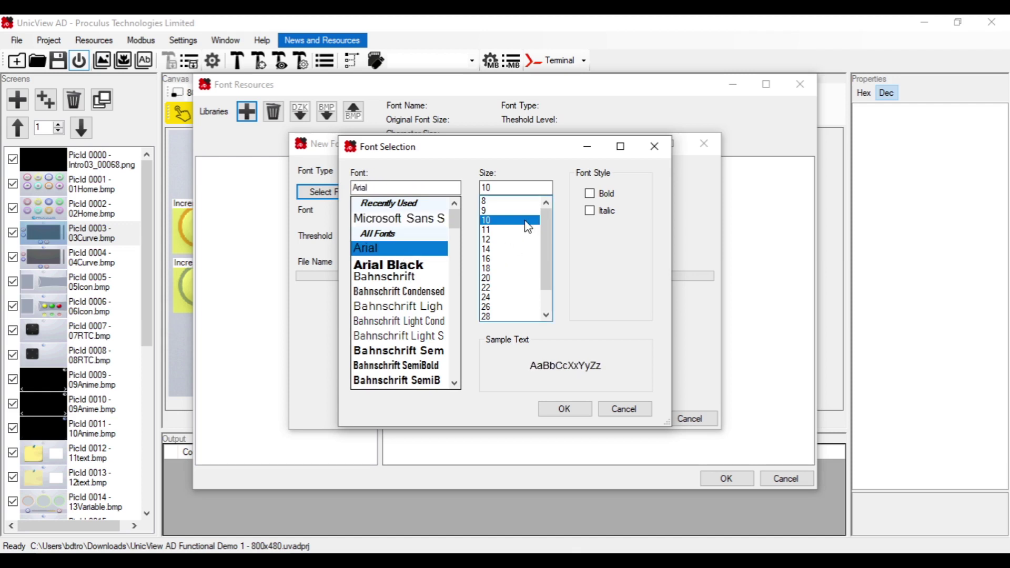
pyautogui.moveTo(545, 219); pyautogui.dragTo(545, 238)
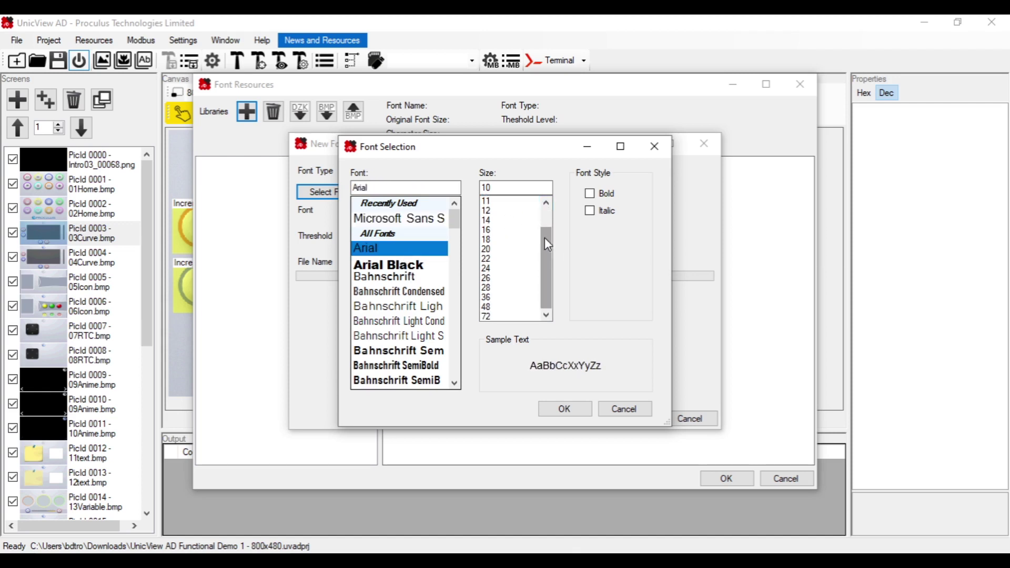
pyautogui.click(514, 188)
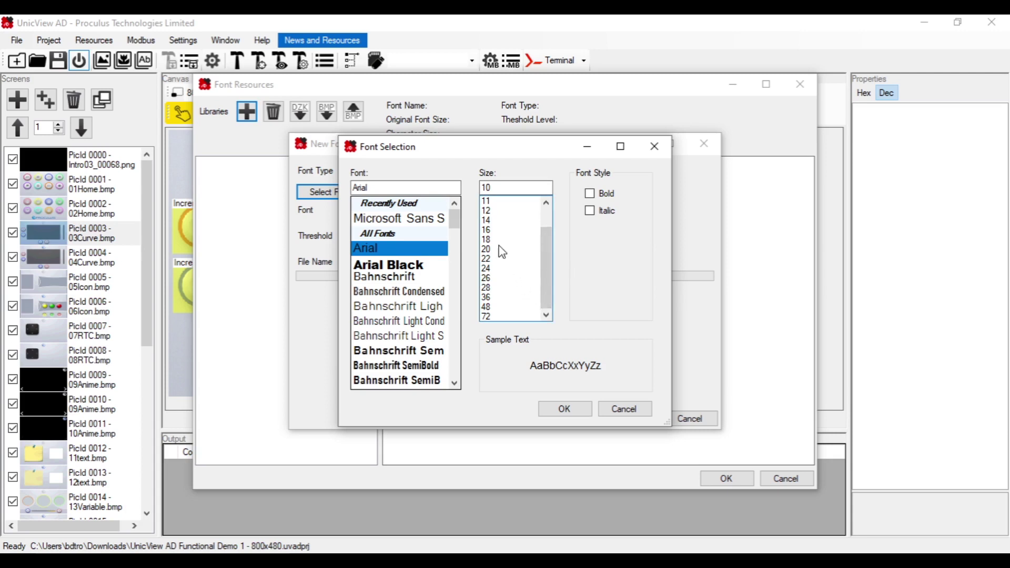
pyautogui.click(487, 307)
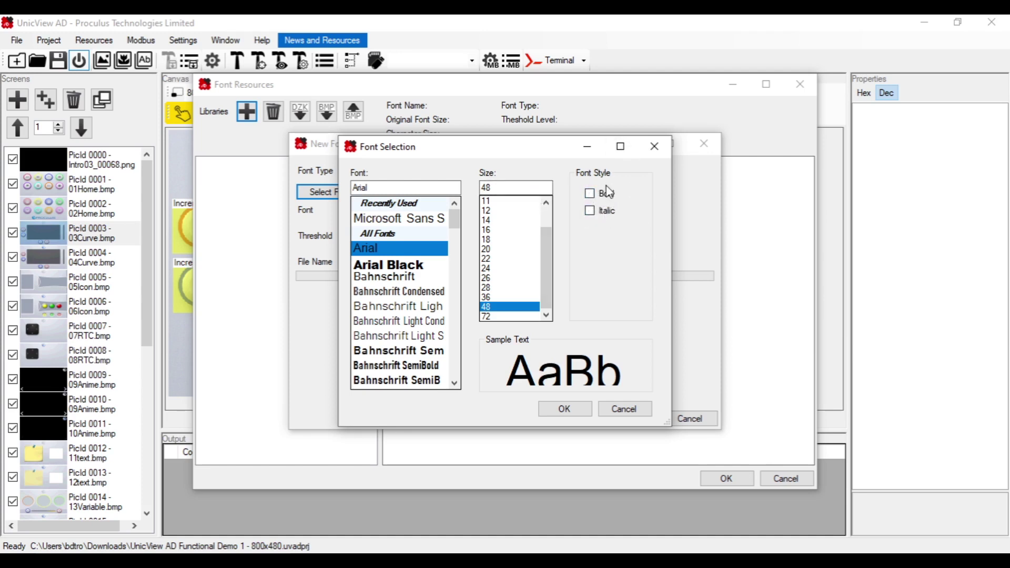
# Step: Try the Bold and Italic styles on the sample text, switch both back off and keep Arial selected
pyautogui.click(590, 193)
pyautogui.click(595, 193)
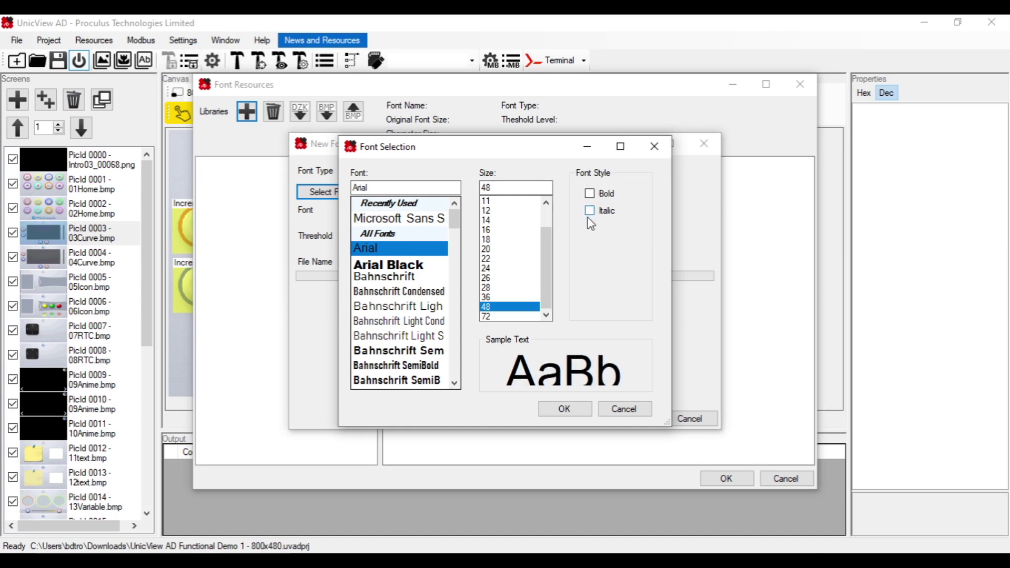
pyautogui.click(591, 210)
pyautogui.click(591, 210)
pyautogui.click(423, 276)
pyautogui.click(410, 352)
pyautogui.click(410, 378)
pyautogui.click(354, 255)
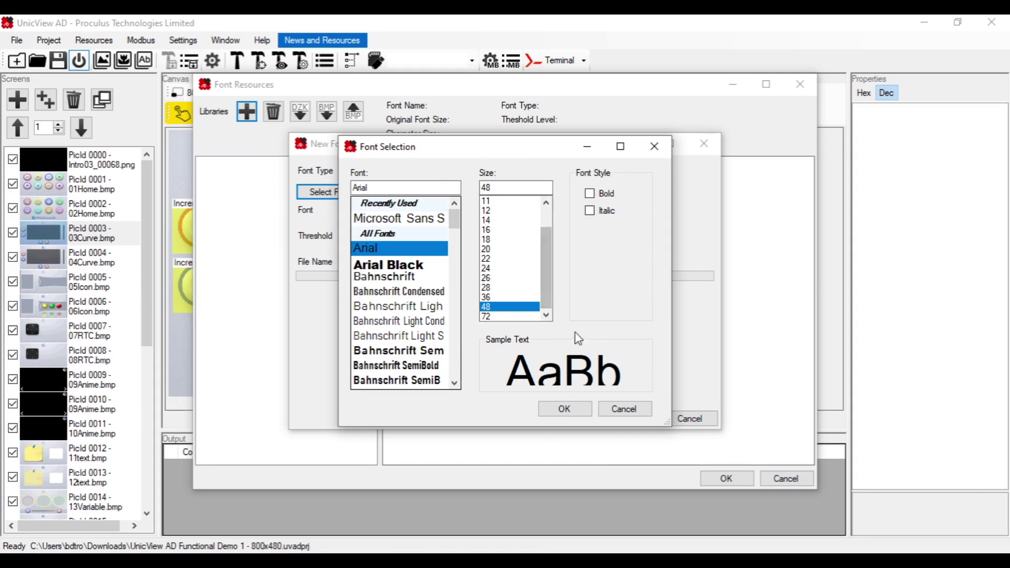
# Step: Generate the Arial Regular 48 text font at 50% threshold, inspect its characters and save it in the font resources
pyautogui.click(565, 409)
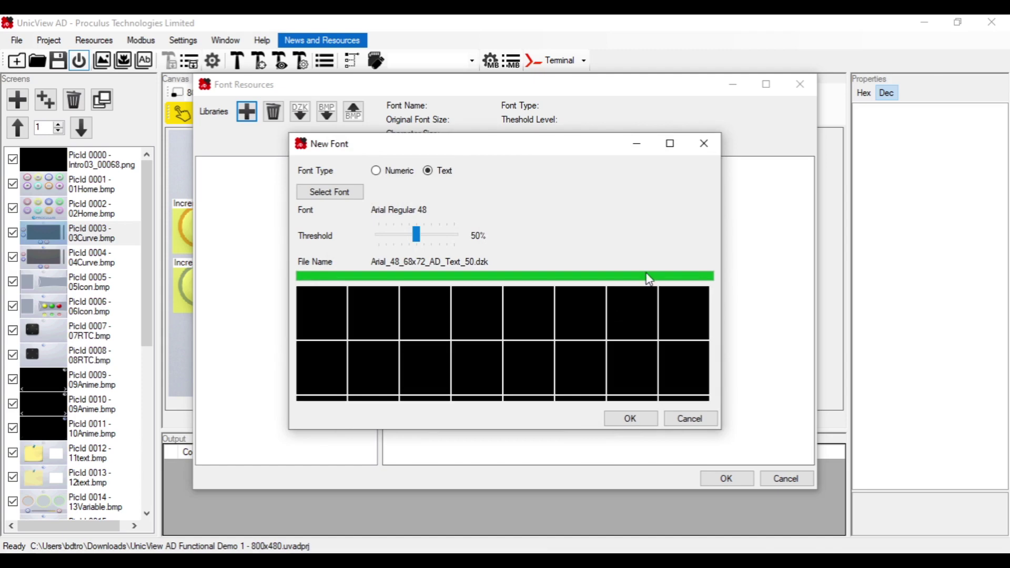
pyautogui.click(671, 144)
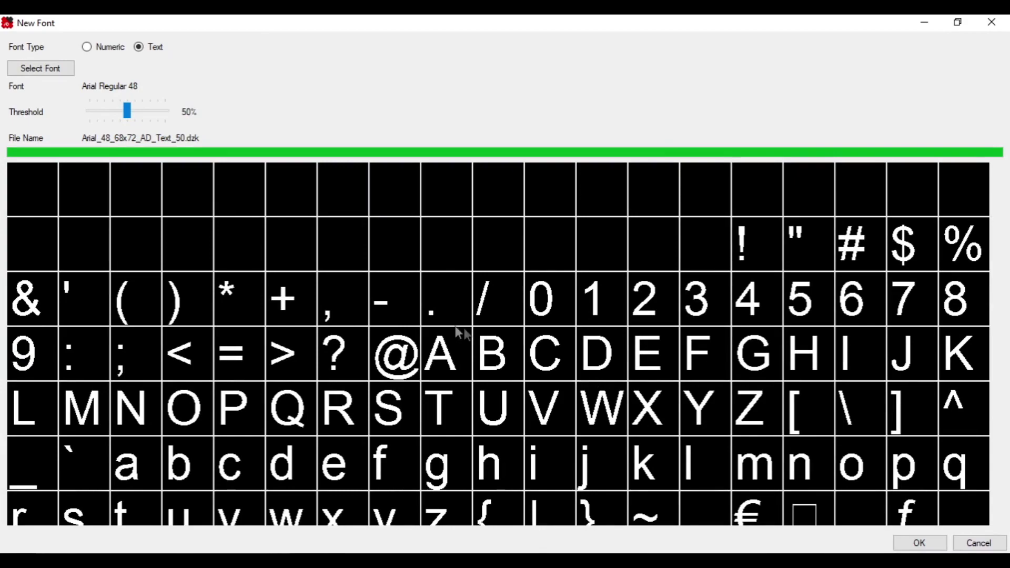
pyautogui.click(957, 23)
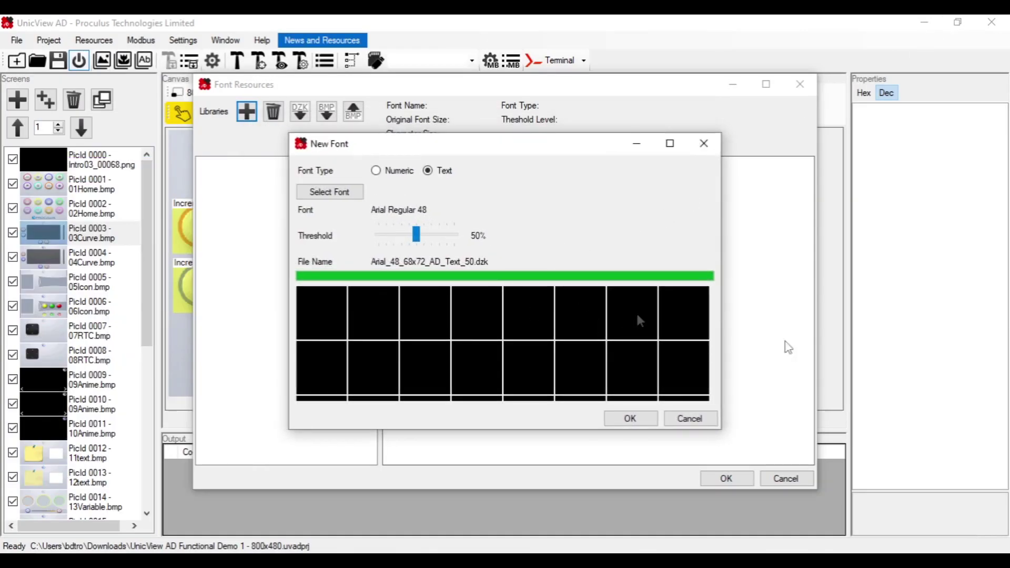
pyautogui.click(631, 418)
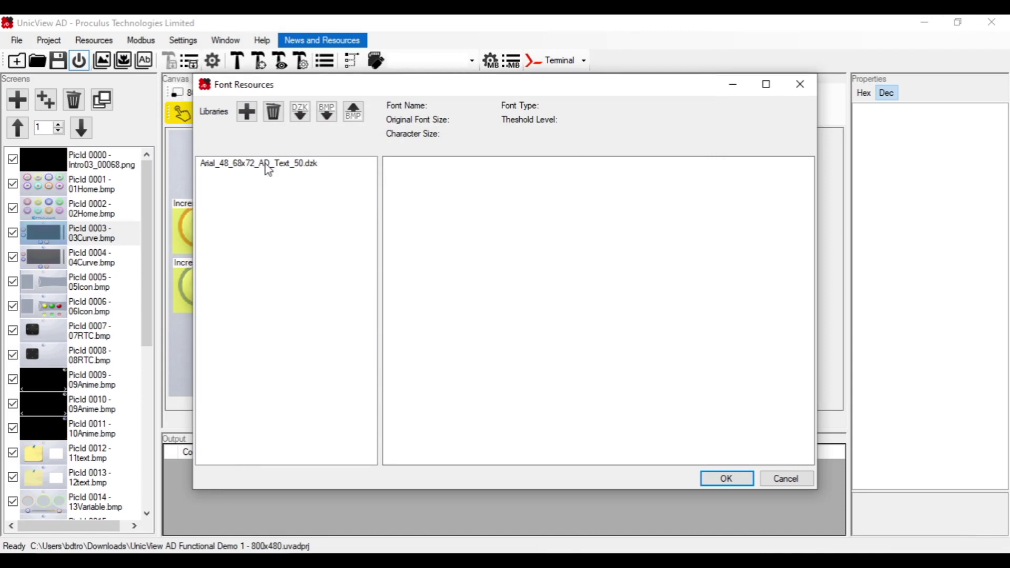
pyautogui.click(265, 167)
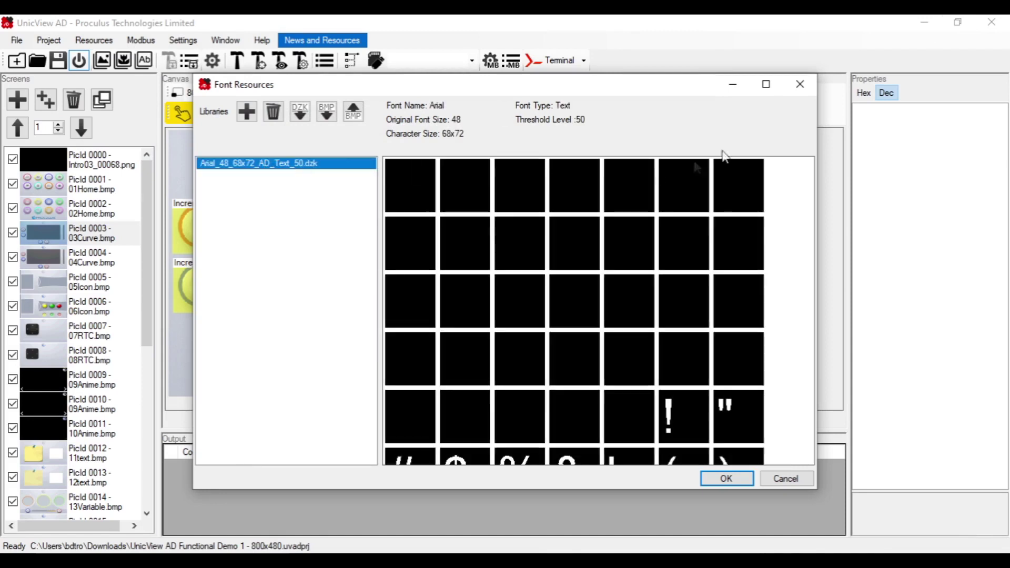
pyautogui.click(726, 478)
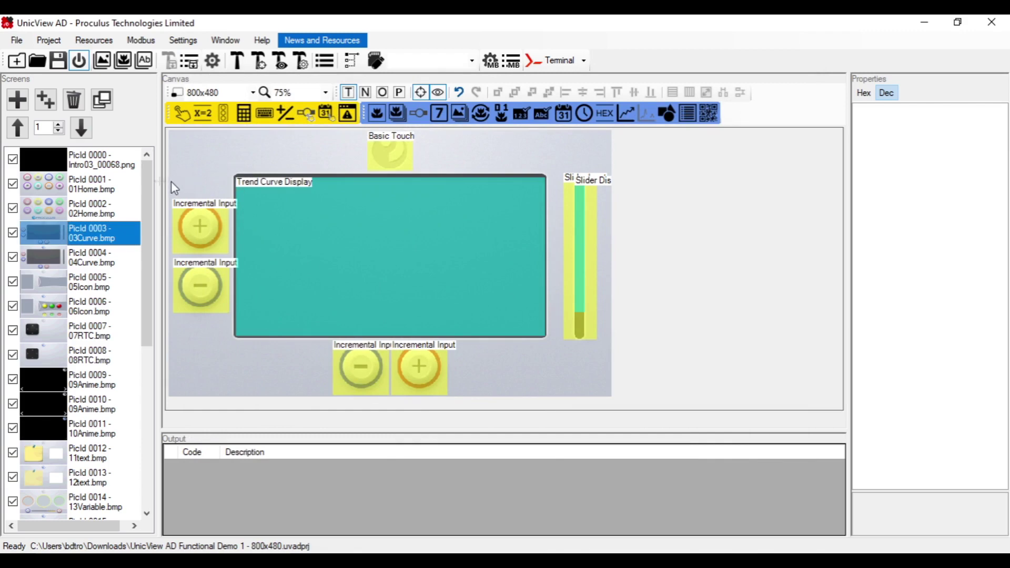
# Step: Reopen the font resources to view the Arial_48_68x72_AD_Text_50.dzk library, and close them
pyautogui.click(145, 61)
pyautogui.click(282, 164)
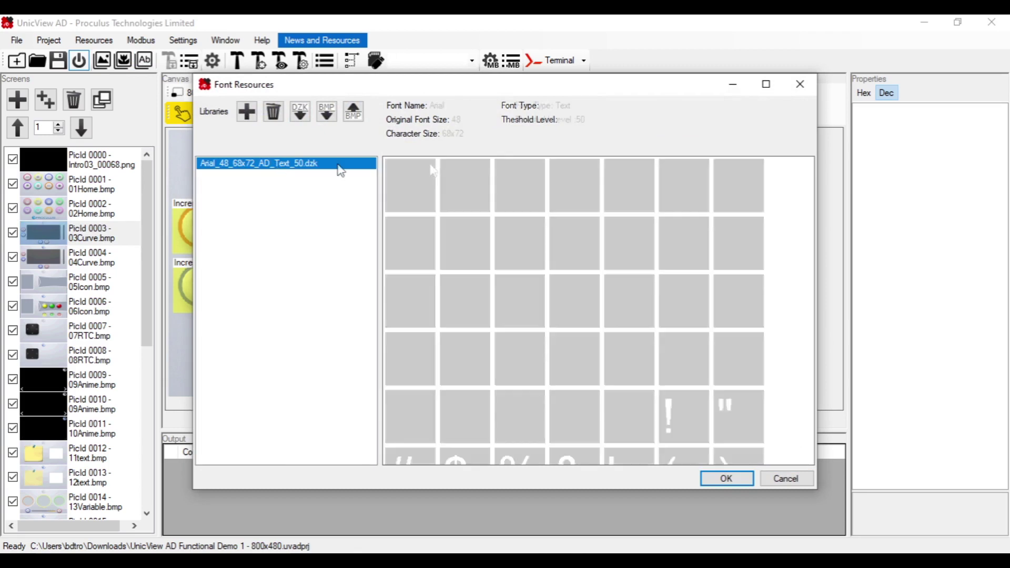
pyautogui.click(800, 85)
# Step: Place a Text Display about 153 by 32 pixels above the trend curve on the 03Curve screen and list its available font libraries
pyautogui.click(521, 120)
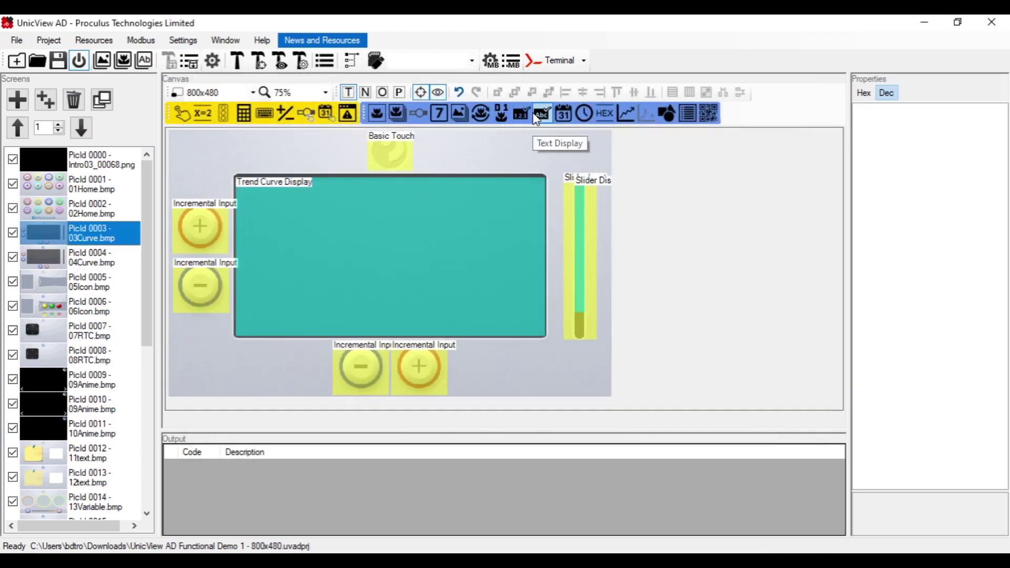
pyautogui.click(190, 143)
pyautogui.click(242, 160)
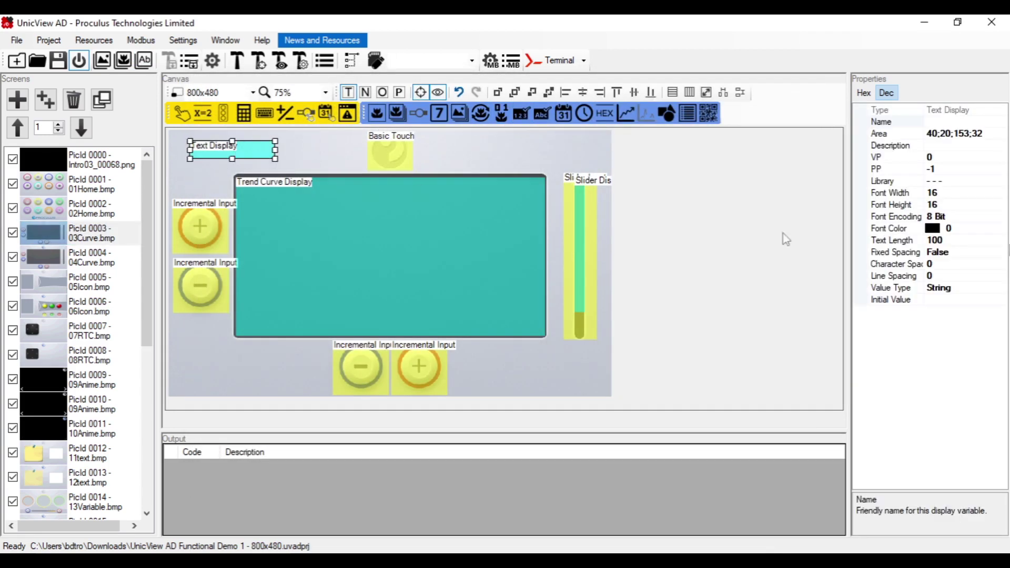
pyautogui.click(975, 183)
pyautogui.click(1001, 182)
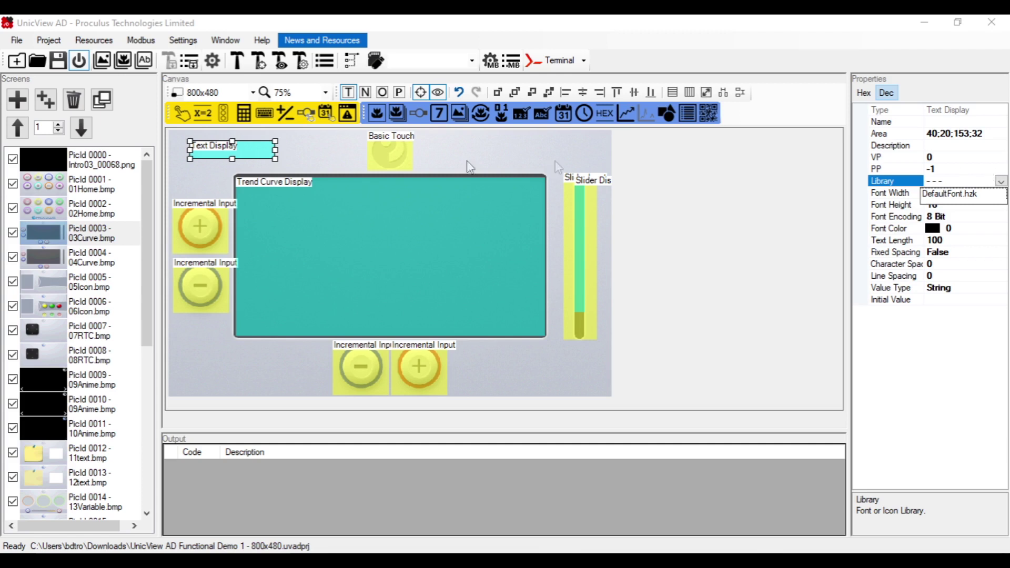
# Step: Deselect the text display and compile the project with its resources
pyautogui.click(320, 145)
pyautogui.click(237, 61)
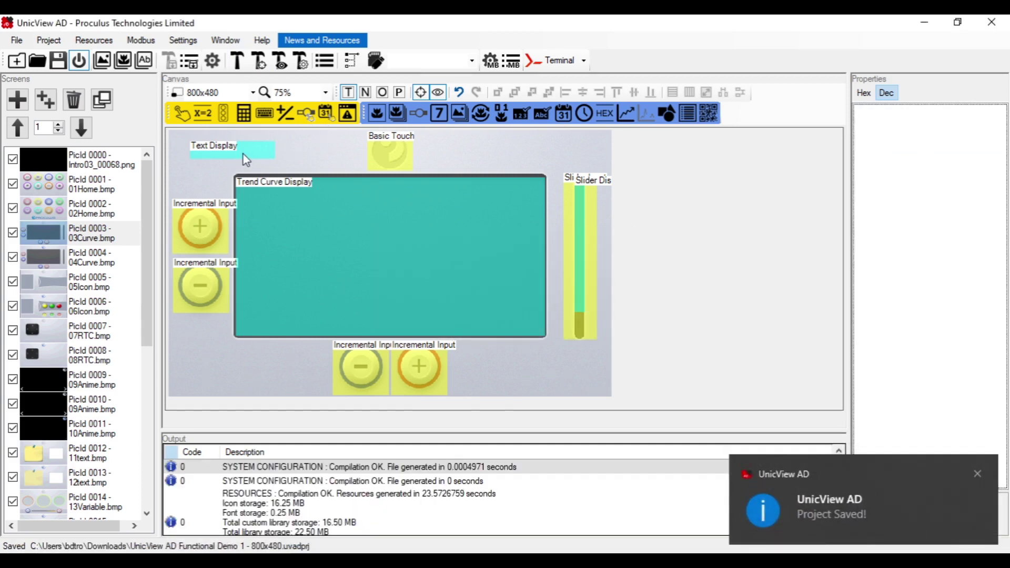
# Step: Check the text display's library options for the Arial font, leave its library unset and delete the text display
pyautogui.click(256, 153)
pyautogui.click(977, 173)
pyautogui.click(992, 181)
pyautogui.click(1001, 180)
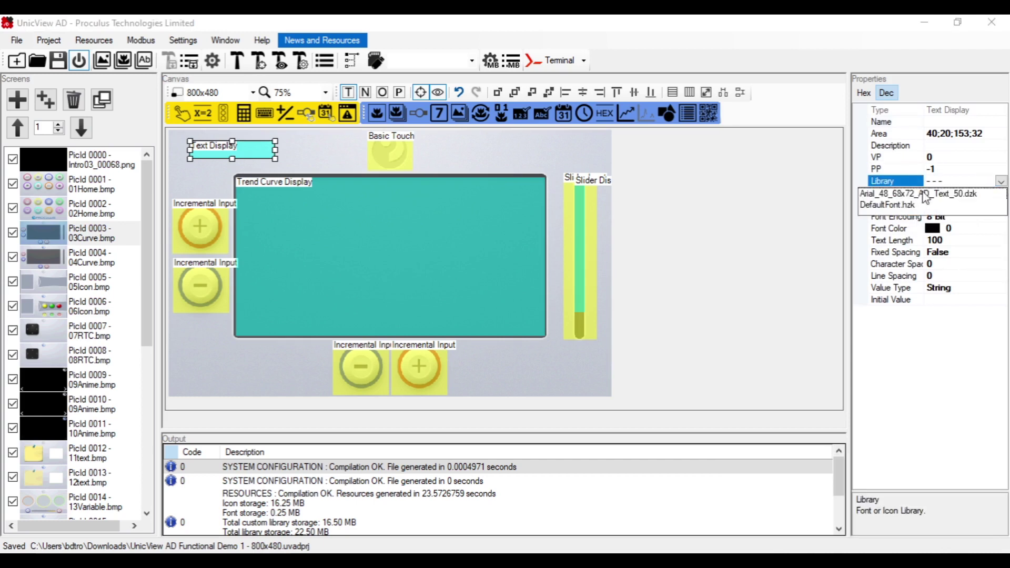
pyautogui.click(1000, 181)
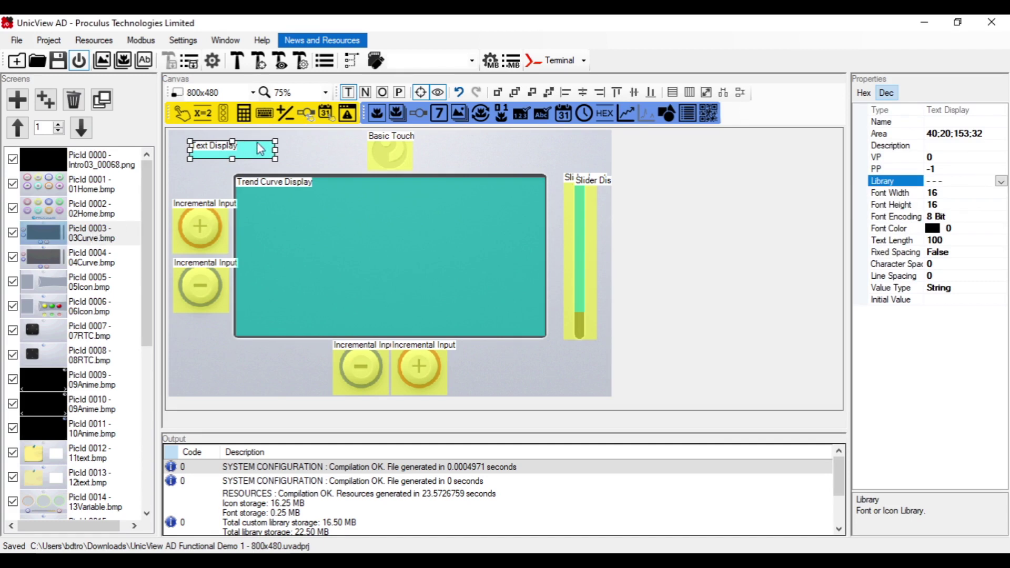
pyautogui.press('Delete')
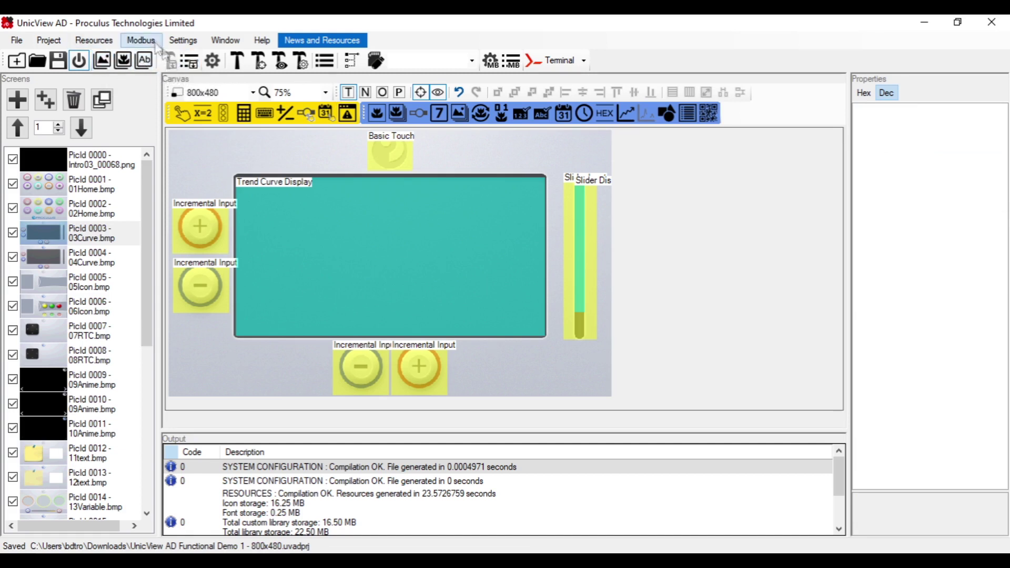
pyautogui.click(126, 62)
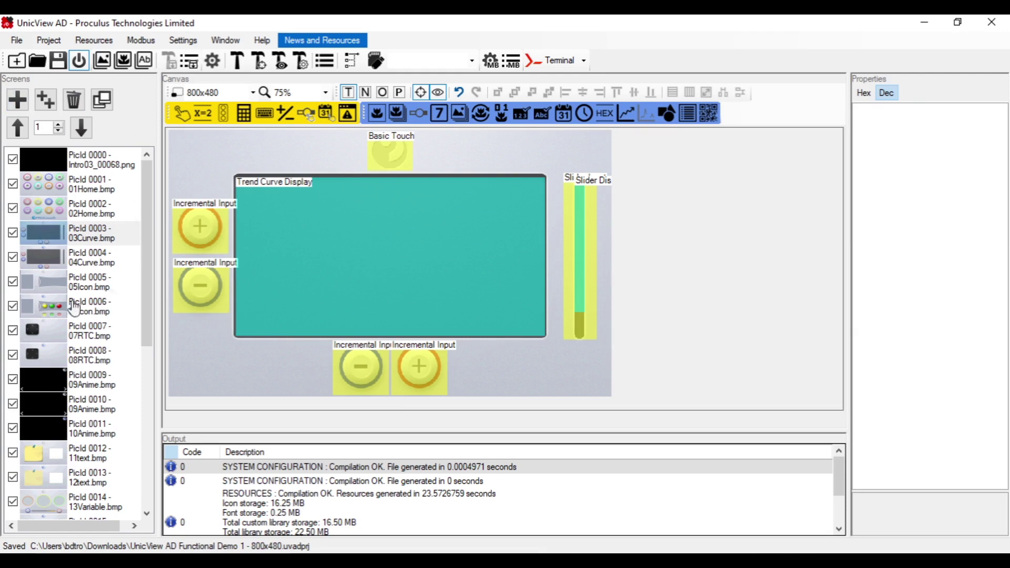
pyautogui.moveTo(145, 235); pyautogui.dragTo(158, 208)
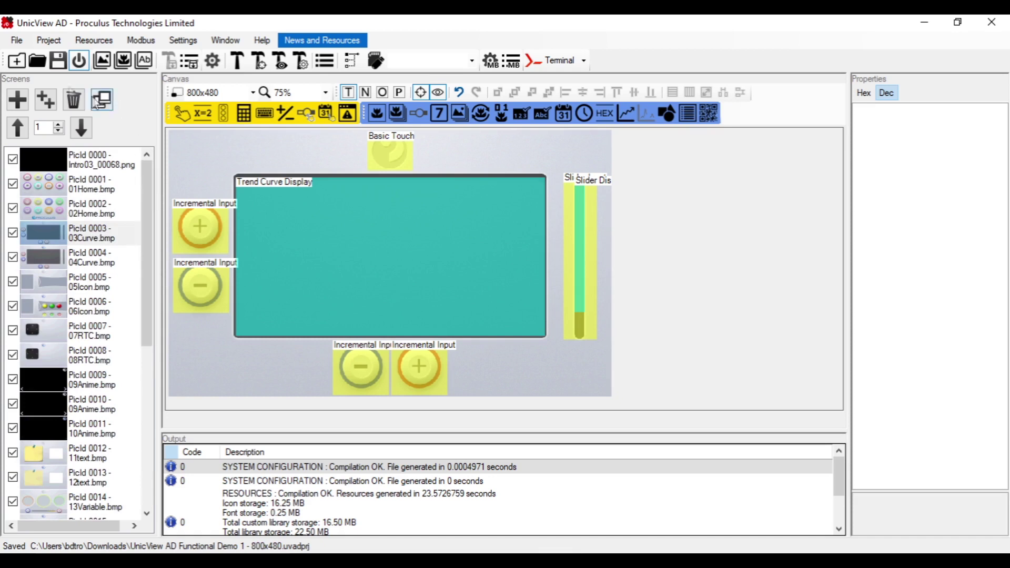
# Step: Add two new screens one at a time to the end of the screen list and display the first one, PicId 0028
pyautogui.click(19, 101)
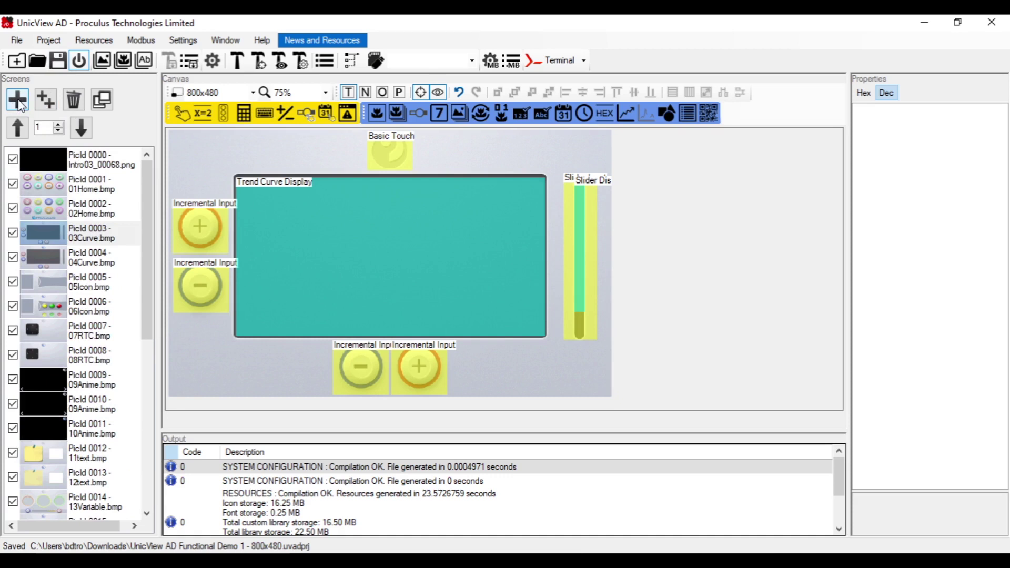
pyautogui.scroll(-5, 121, 280)
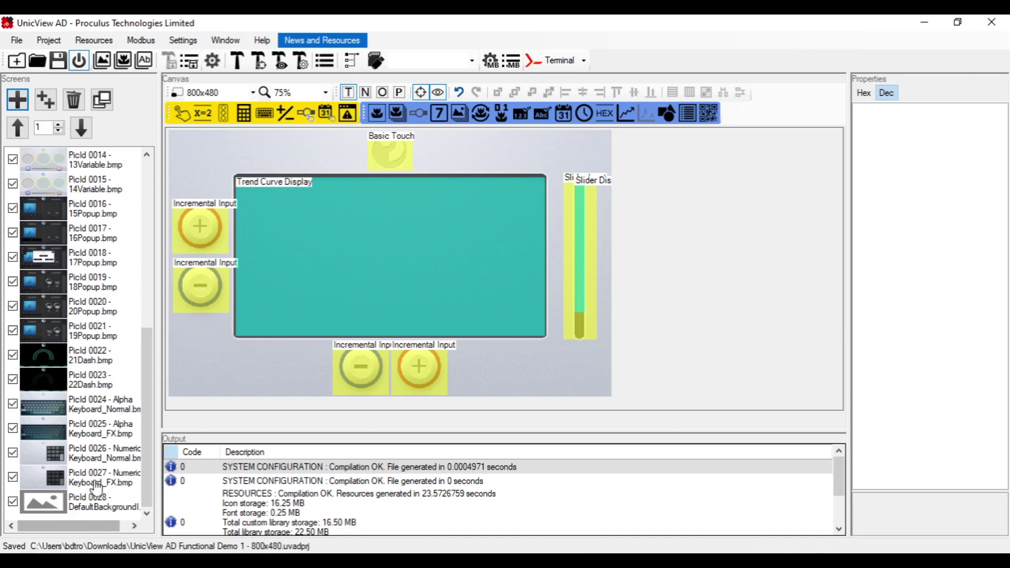
pyautogui.click(89, 506)
pyautogui.click(17, 100)
pyautogui.scroll(-1, 105, 500)
pyautogui.click(122, 481)
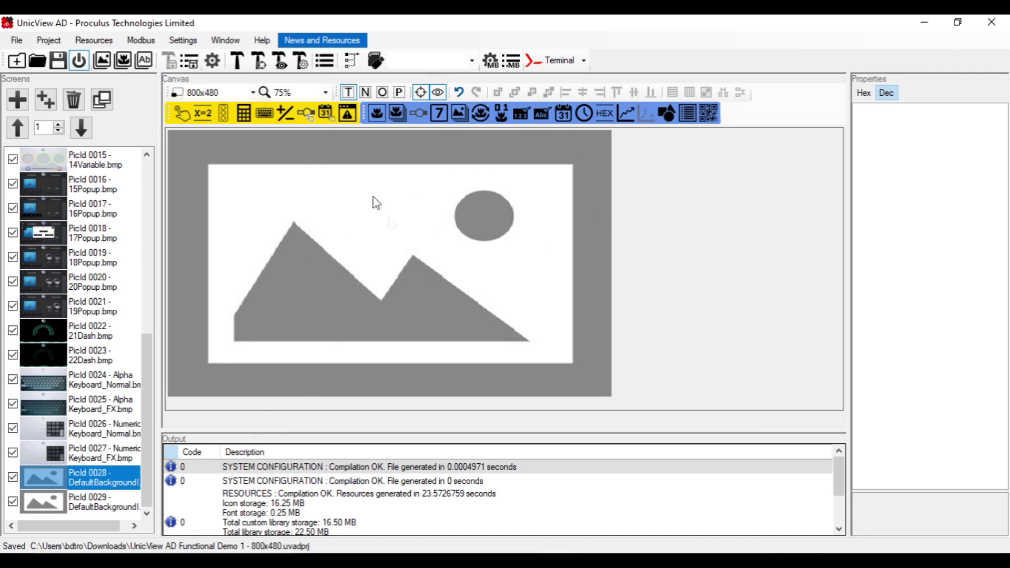
# Step: Add 10 more screens to the project in one operation
pyautogui.moveTo(141, 438); pyautogui.dragTo(48, 101)
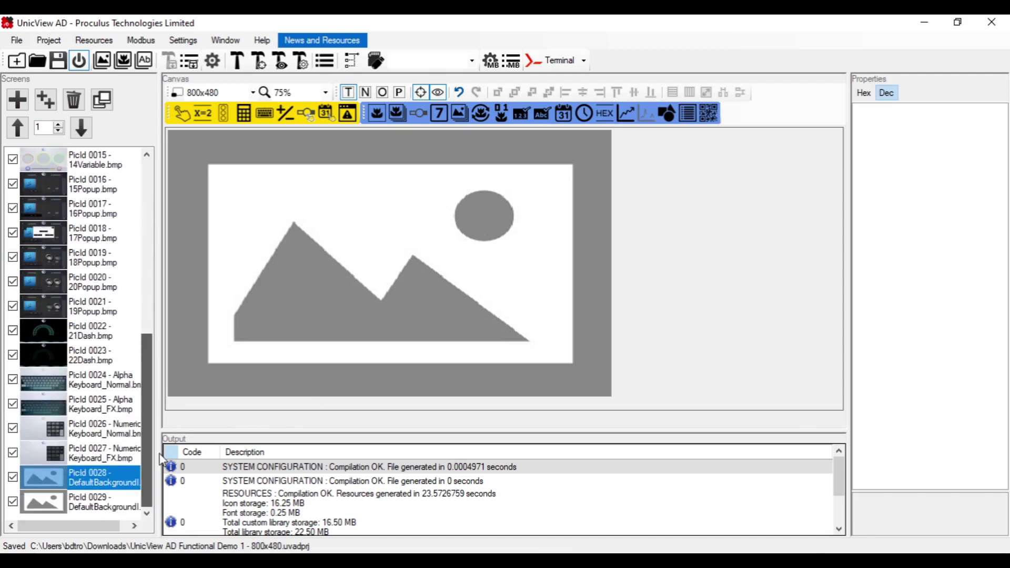
pyautogui.click(45, 100)
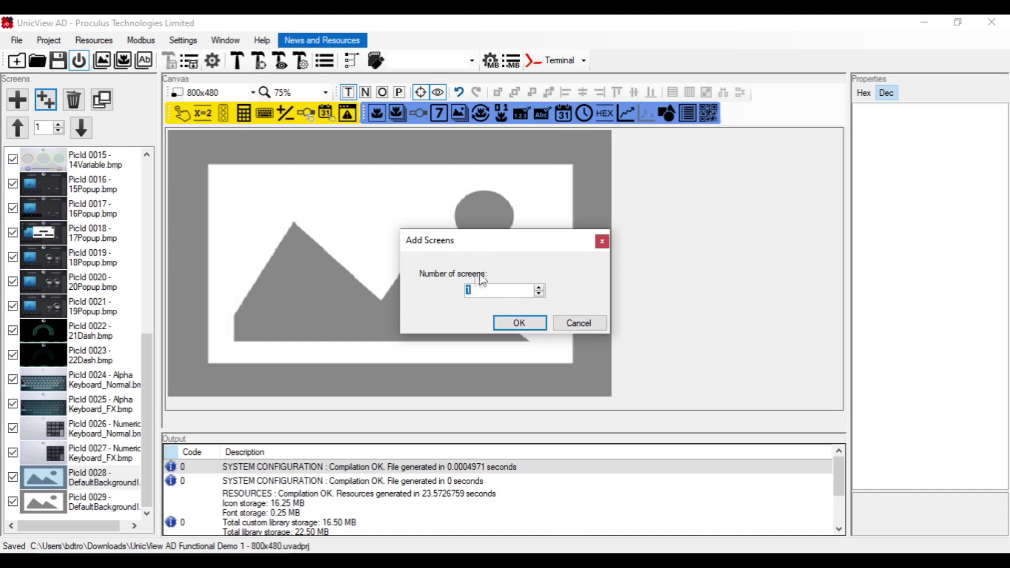
pyautogui.write('10')
pyautogui.click(518, 323)
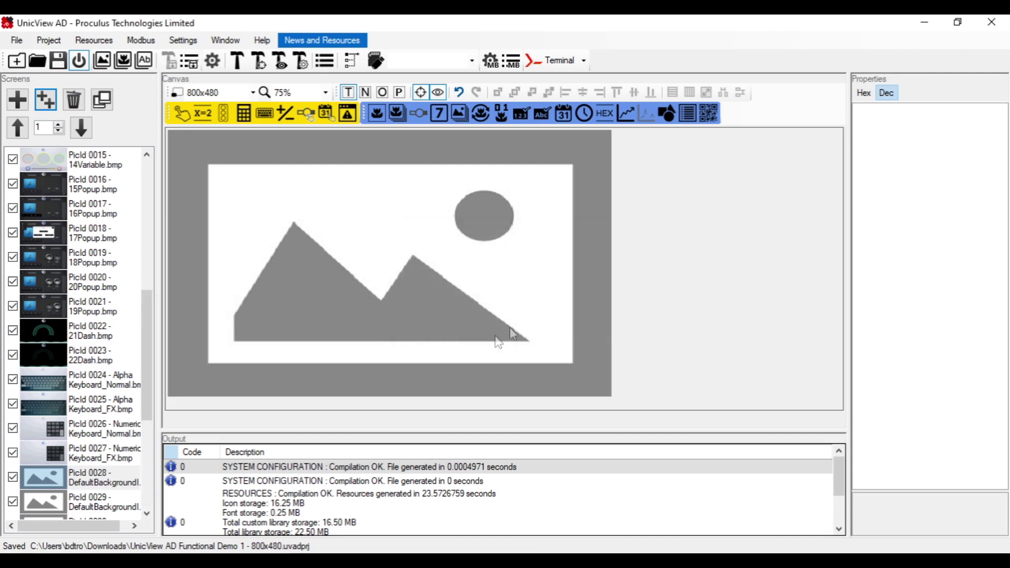
pyautogui.scroll(-2, 149, 436)
pyautogui.scroll(-2, 150, 437)
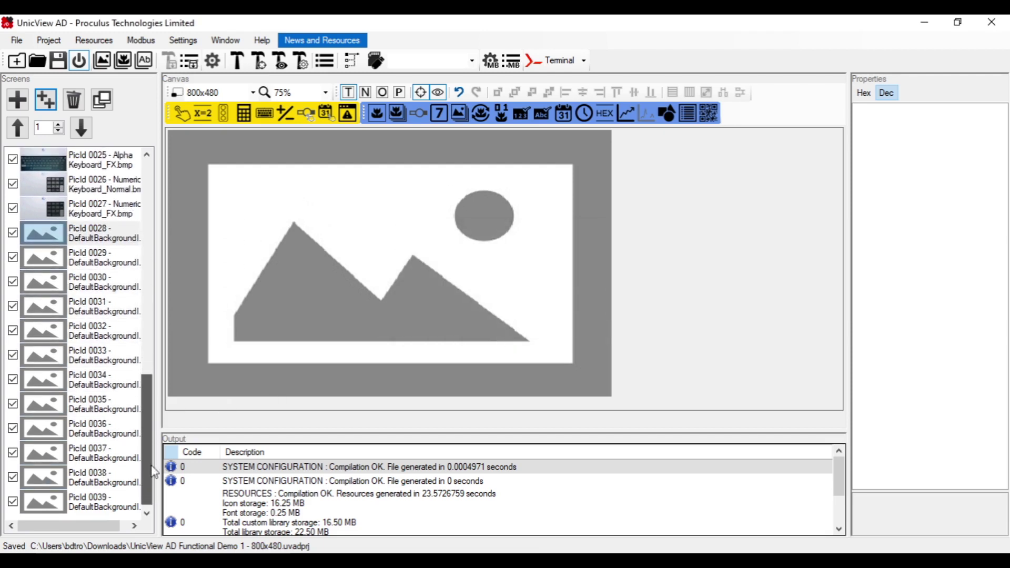
# Step: Delete screens PicId 0029 through PicId 0039 from the project in one operation and confirm the removal
pyautogui.click(140, 504)
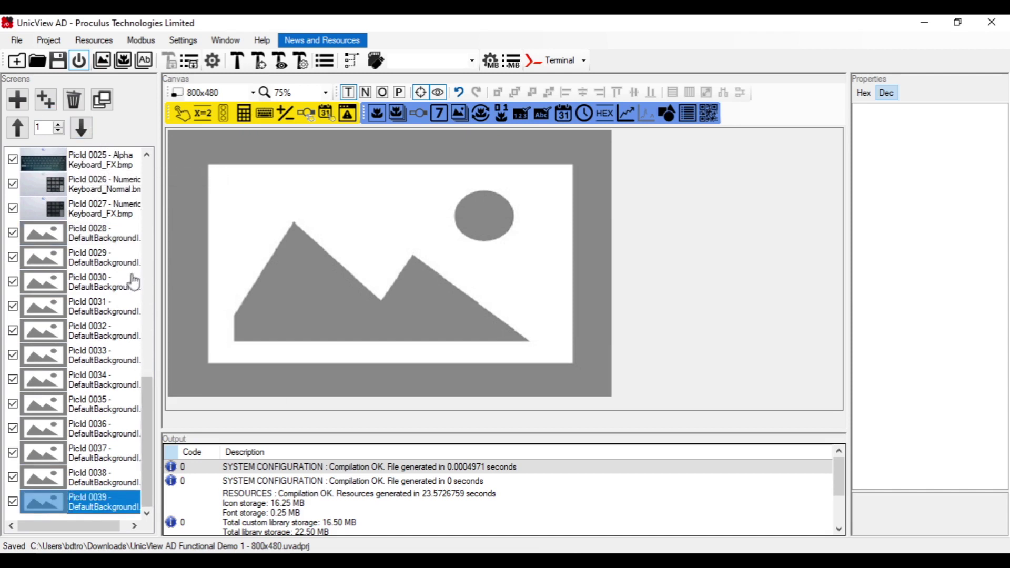
pyautogui.keyDown('shift'); pyautogui.click(113, 263); pyautogui.keyUp('shift')
pyautogui.click(75, 100)
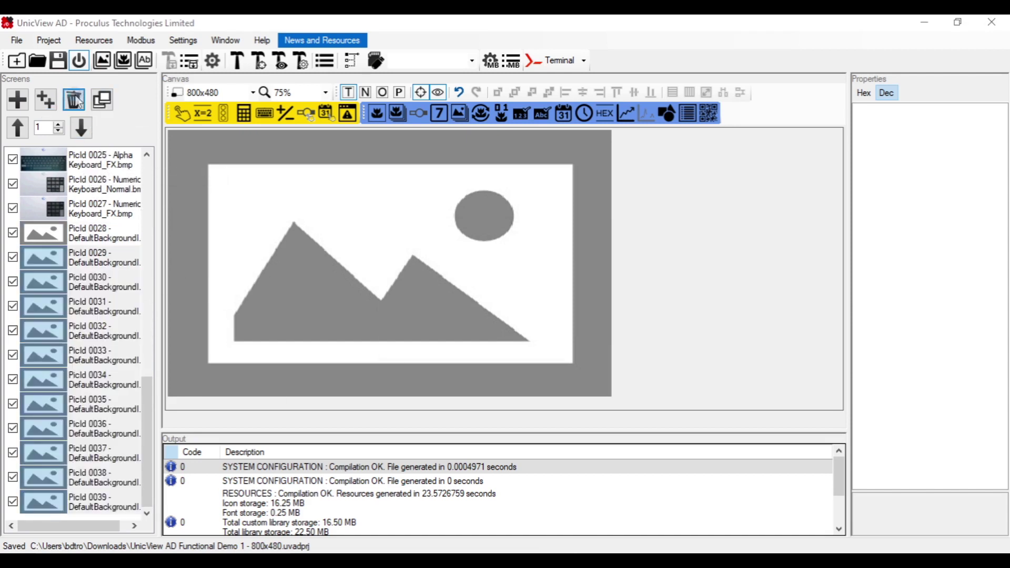
pyautogui.click(547, 348)
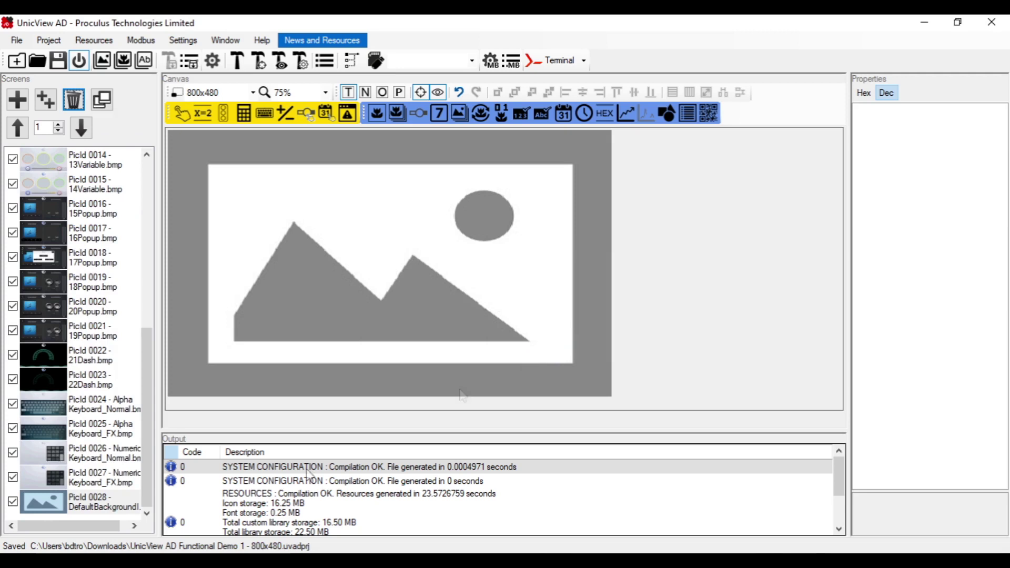
# Step: Review the Copy Screens options for screen PicId 0028, close them without duplicating it and keep that screen selected
pyautogui.click(103, 100)
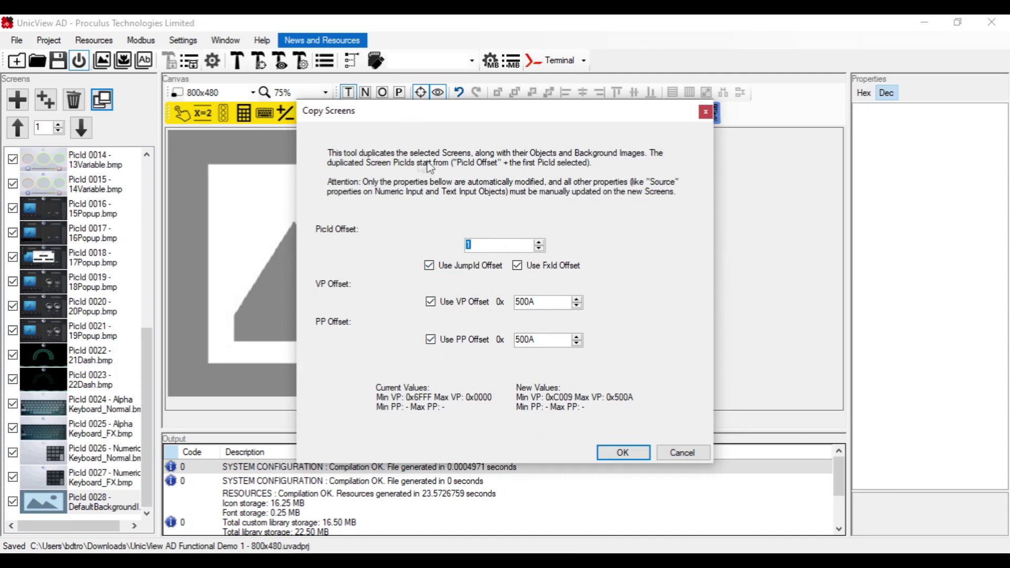
pyautogui.click(706, 111)
pyautogui.click(83, 508)
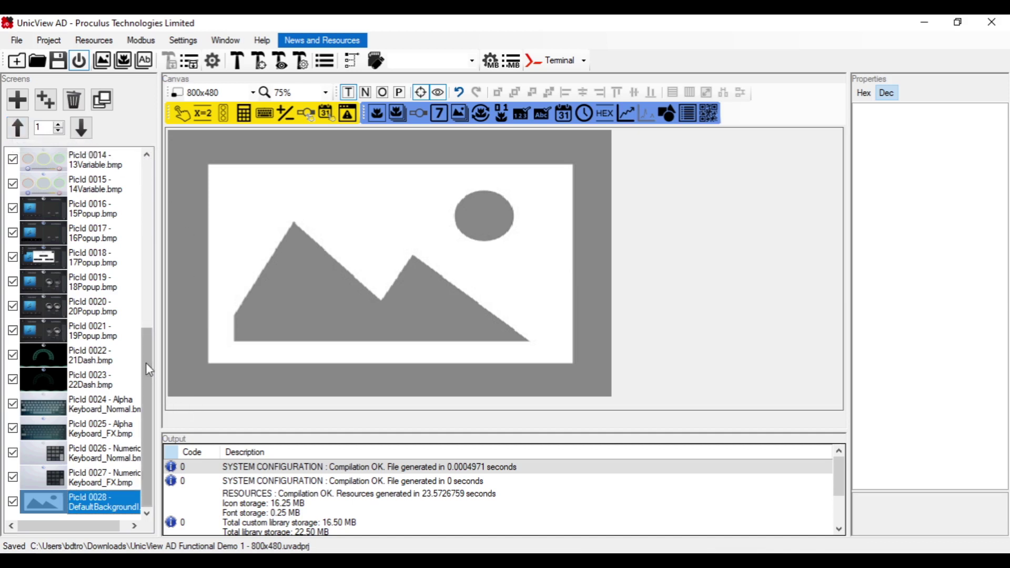
# Step: View the first two screens of the project, PicId 0000 and PicId 0001
pyautogui.moveTo(151, 356); pyautogui.dragTo(150, 187)
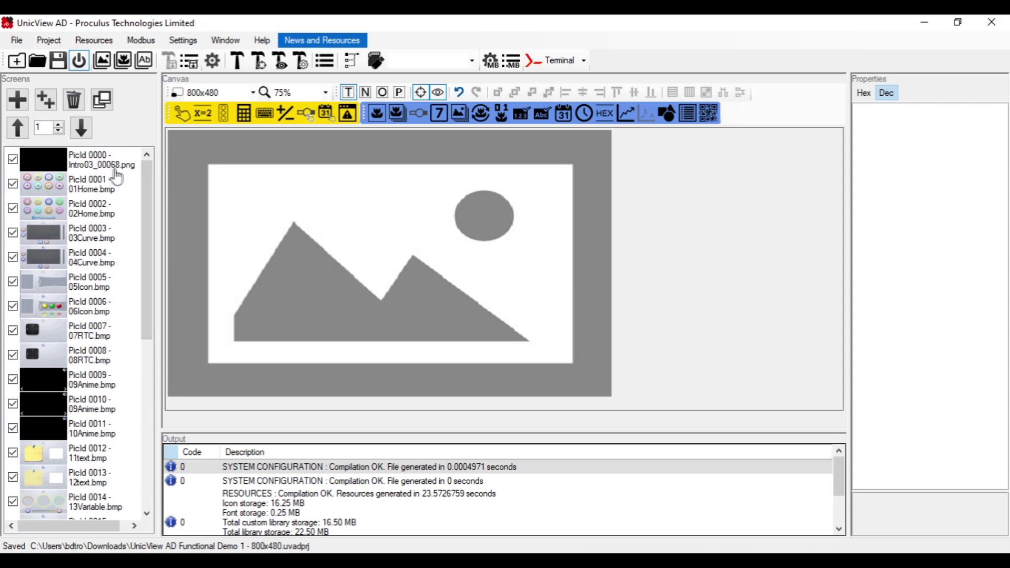
pyautogui.click(81, 163)
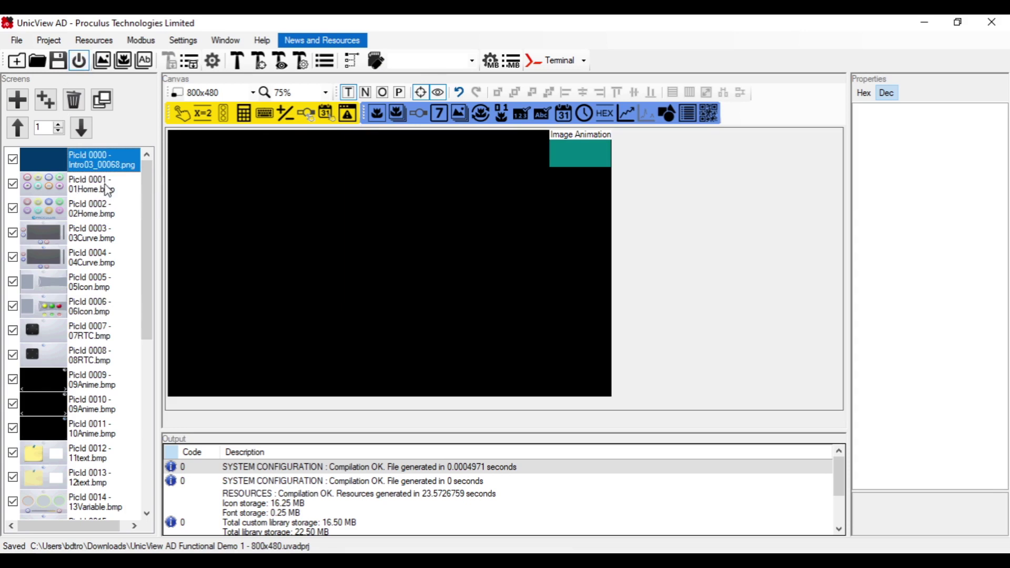
pyautogui.click(87, 193)
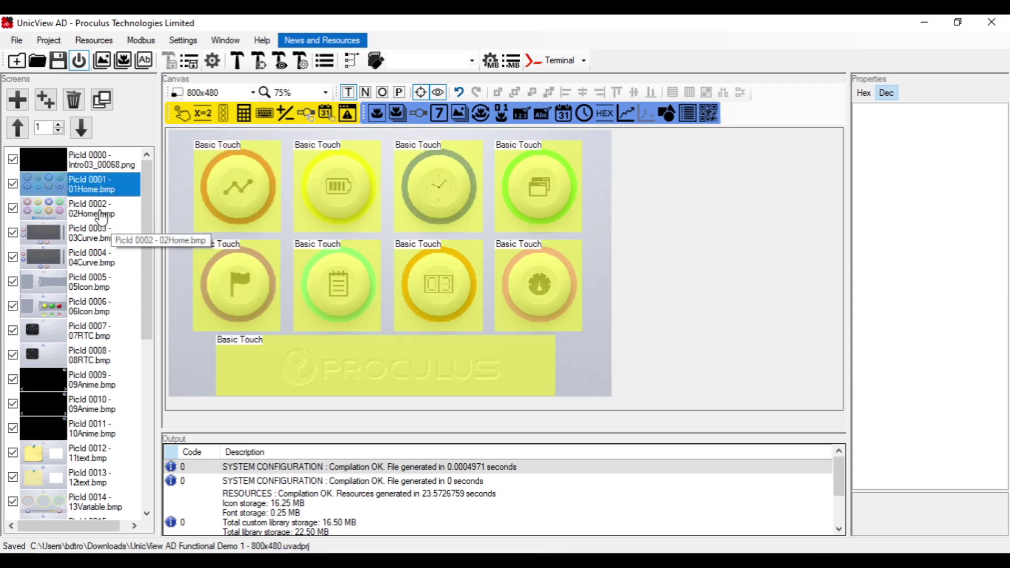
pyautogui.click(144, 409)
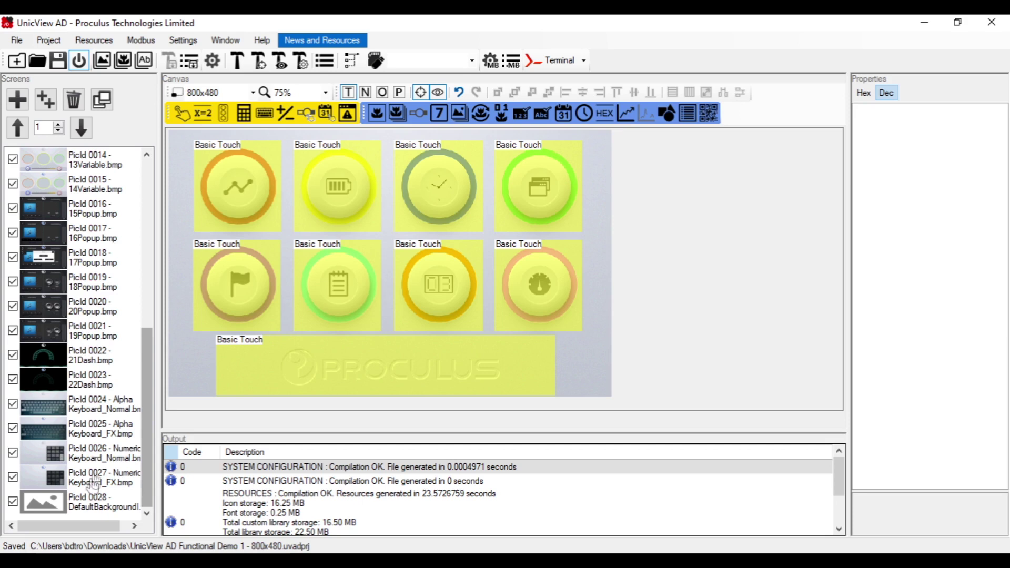
# Step: Move the default-background screen PicId 0028 down by two positions, one at a time, to PicId 0030
pyautogui.click(78, 507)
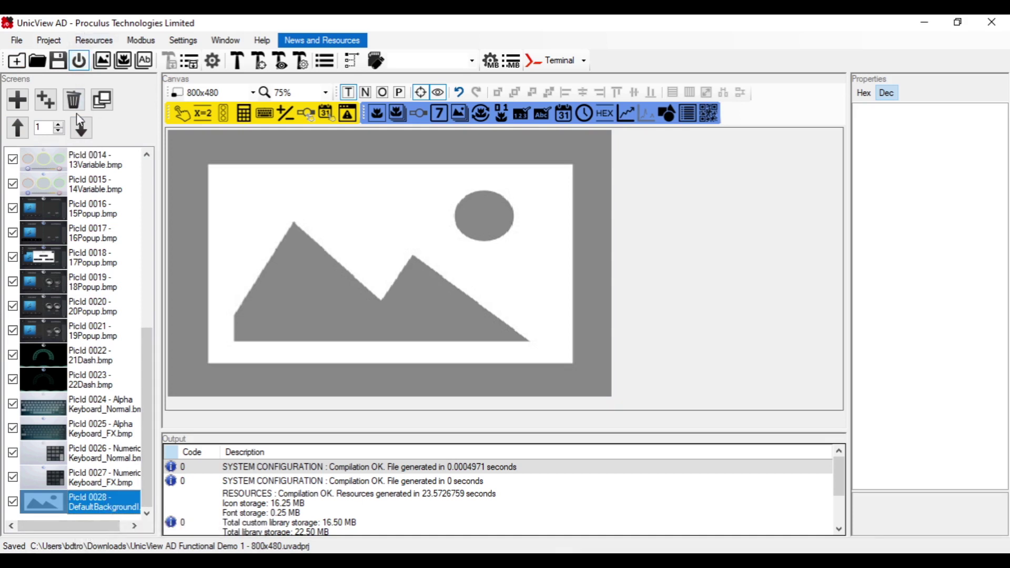
pyautogui.click(83, 129)
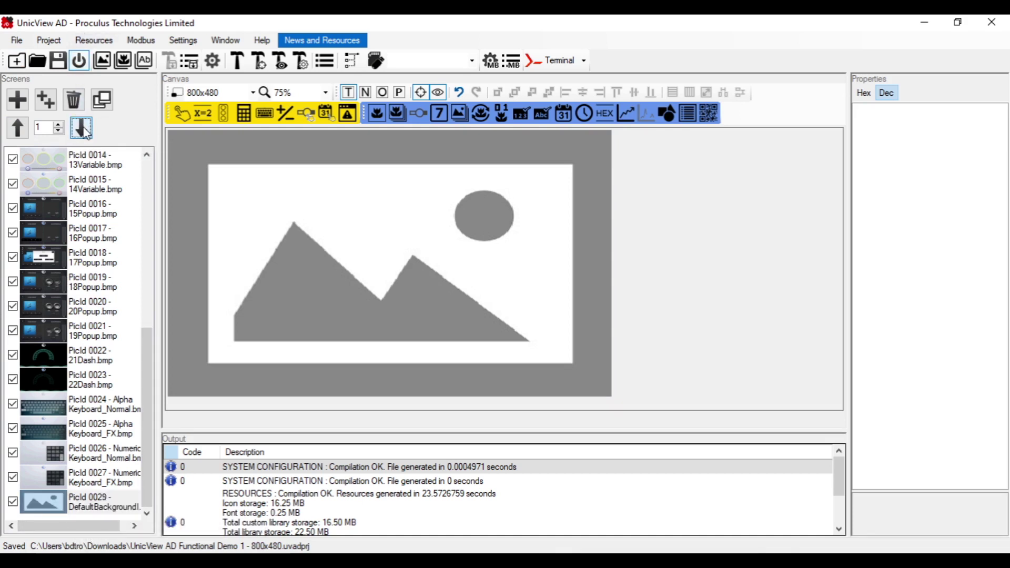
pyautogui.click(85, 131)
pyautogui.click(100, 502)
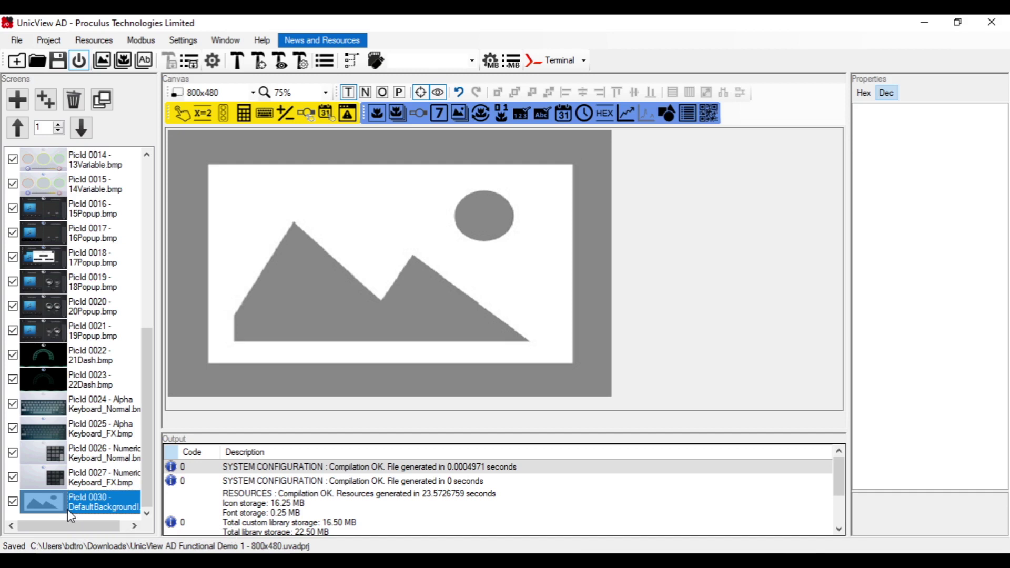
# Step: Set 08RTC.bmp from the image resources as the background image of screen PicId 0030
pyautogui.rightClick(110, 502)
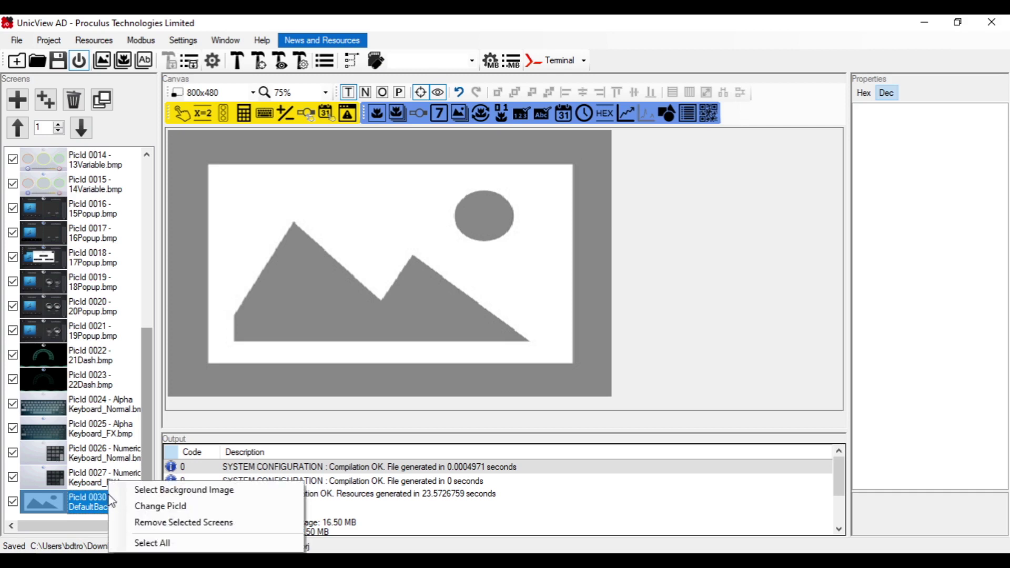
pyautogui.click(160, 495)
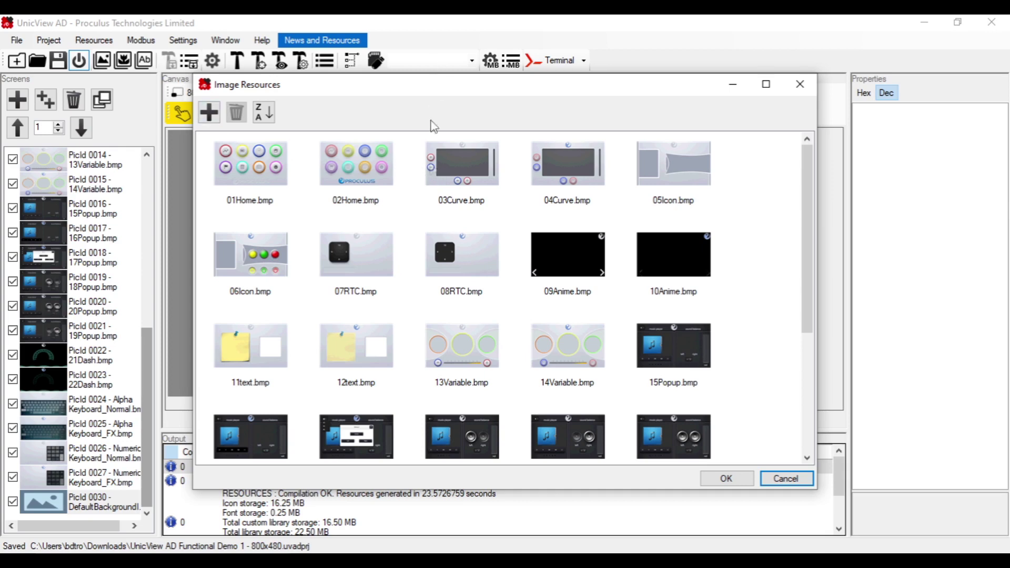
pyautogui.click(483, 284)
pyautogui.click(350, 173)
pyautogui.click(452, 271)
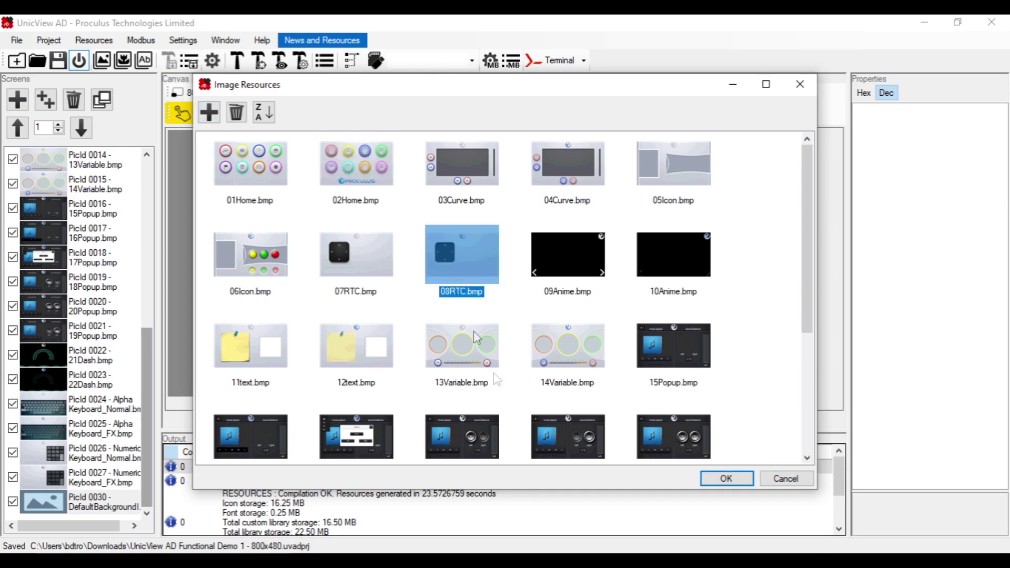
pyautogui.click(733, 482)
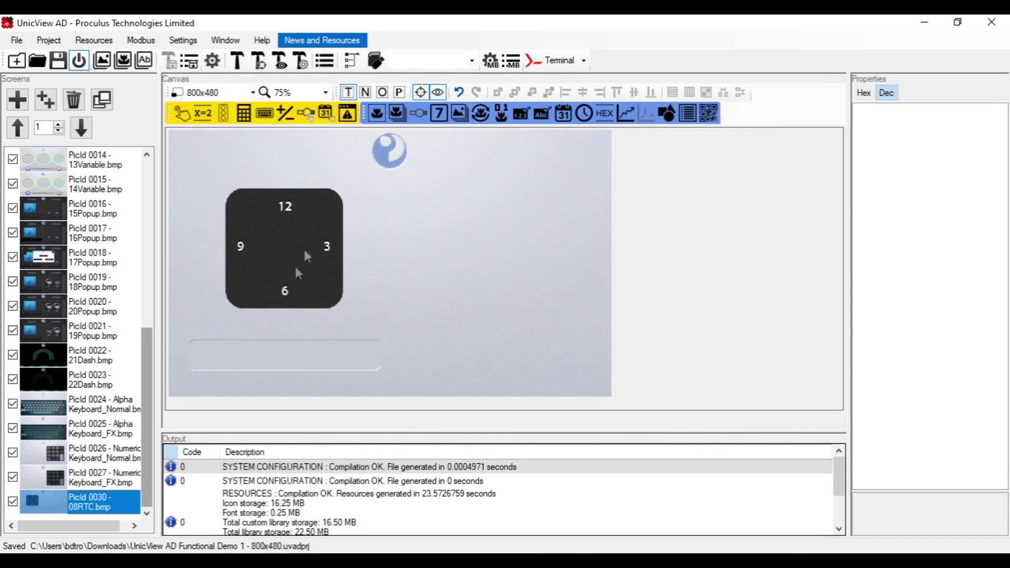
# Step: Change the PicId of the last screen, the one with the 08RTC.bmp background, to 60
pyautogui.rightClick(81, 510)
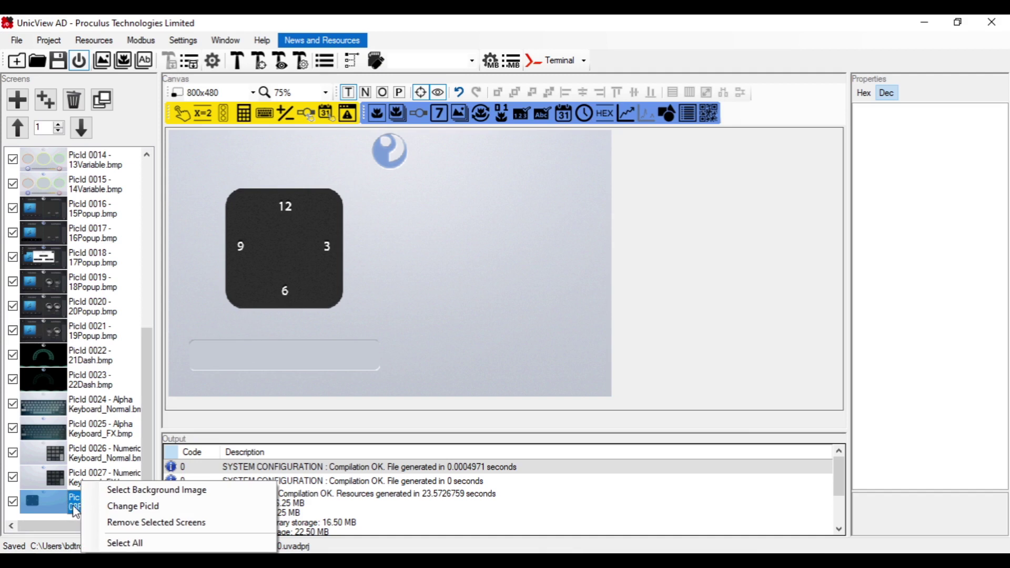
pyautogui.click(136, 506)
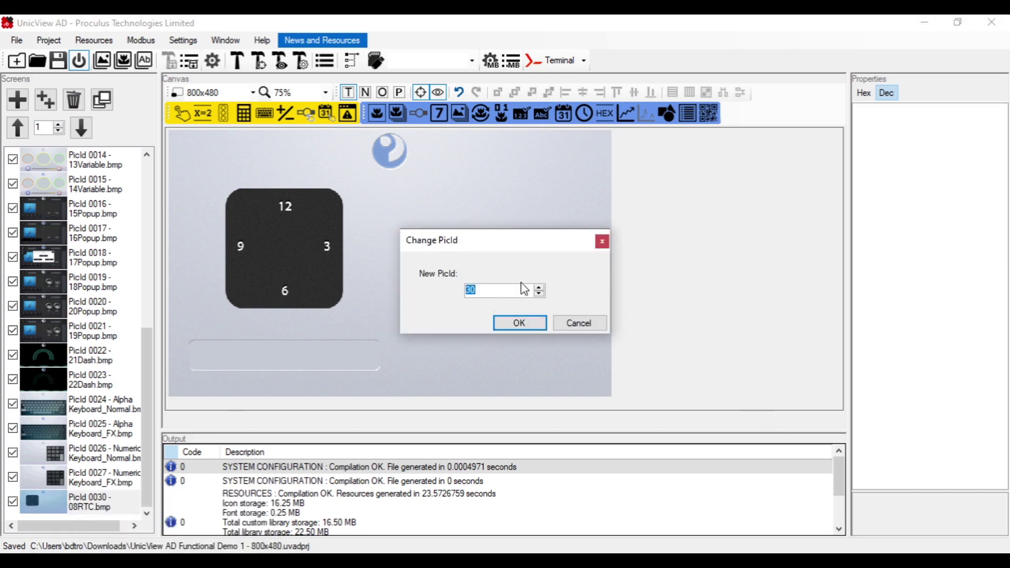
pyautogui.write('60')
pyautogui.click(519, 321)
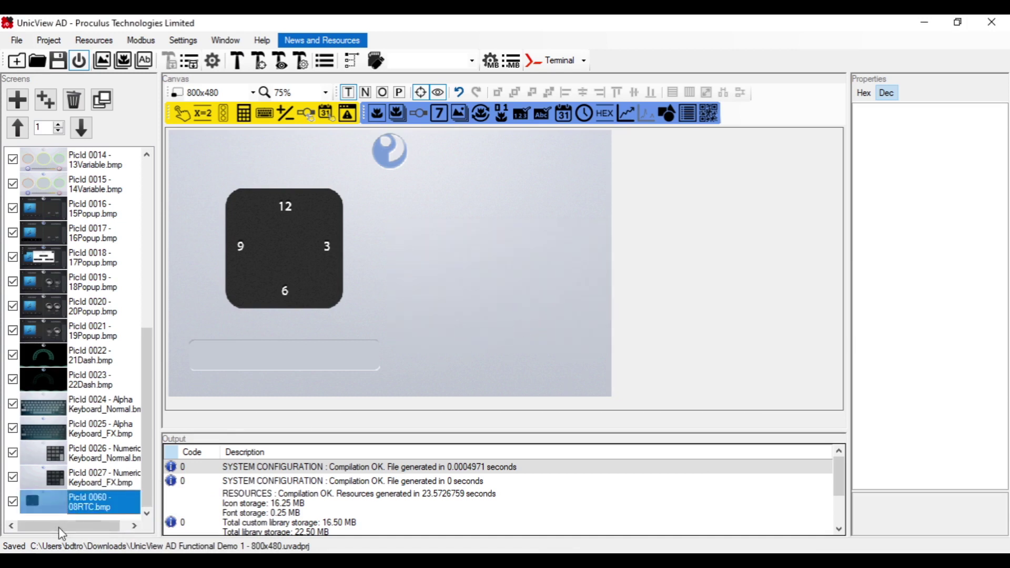
# Step: Select all screens in the project at once, and display only the 21Dash.bmp screen, PicId 0022
pyautogui.rightClick(97, 499)
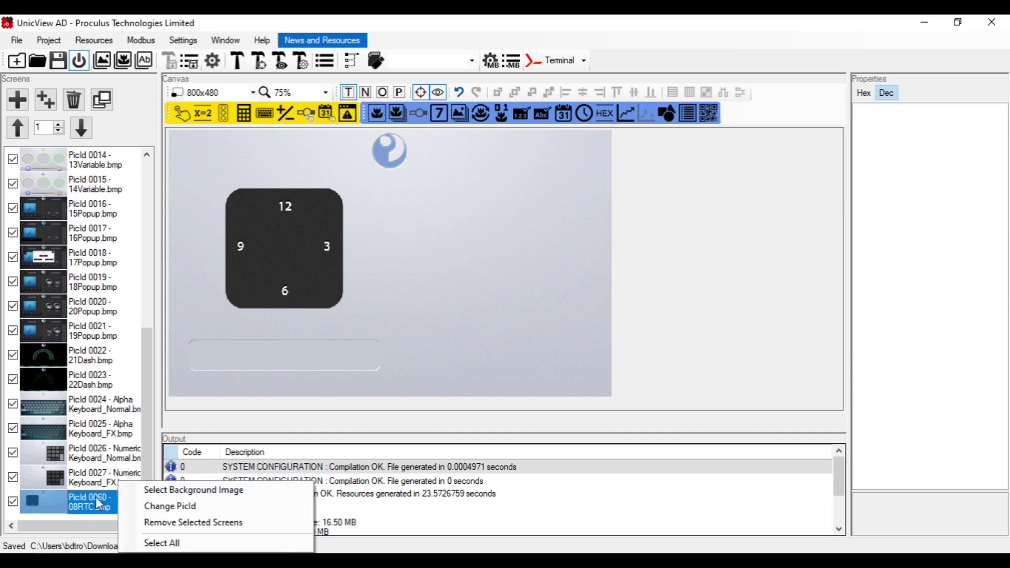
pyautogui.click(169, 544)
pyautogui.moveTo(152, 460)
pyautogui.mouseDown()
pyautogui.moveTo(152, 294)
pyautogui.moveTo(151, 463)
pyautogui.mouseUp()
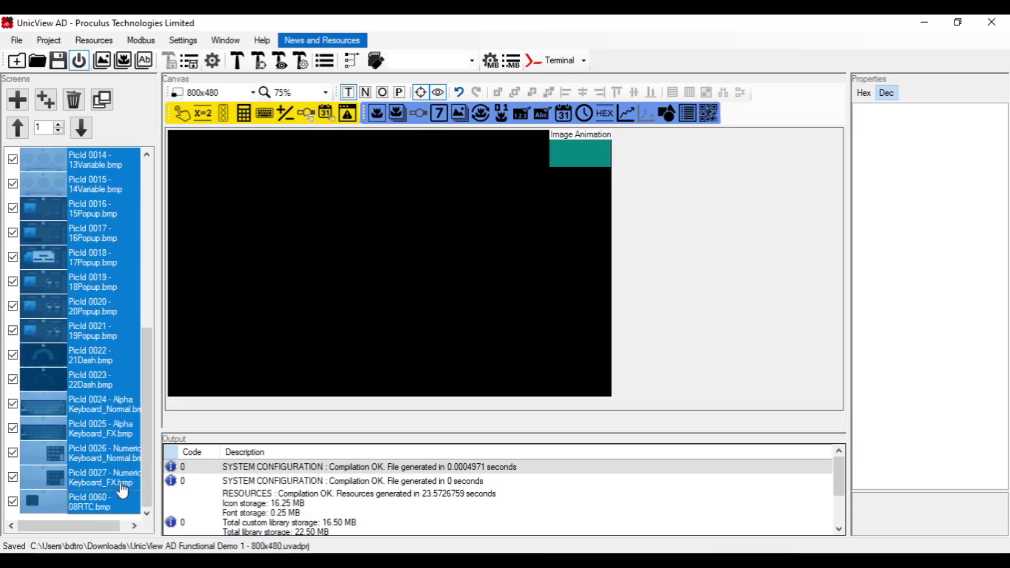
pyautogui.click(80, 361)
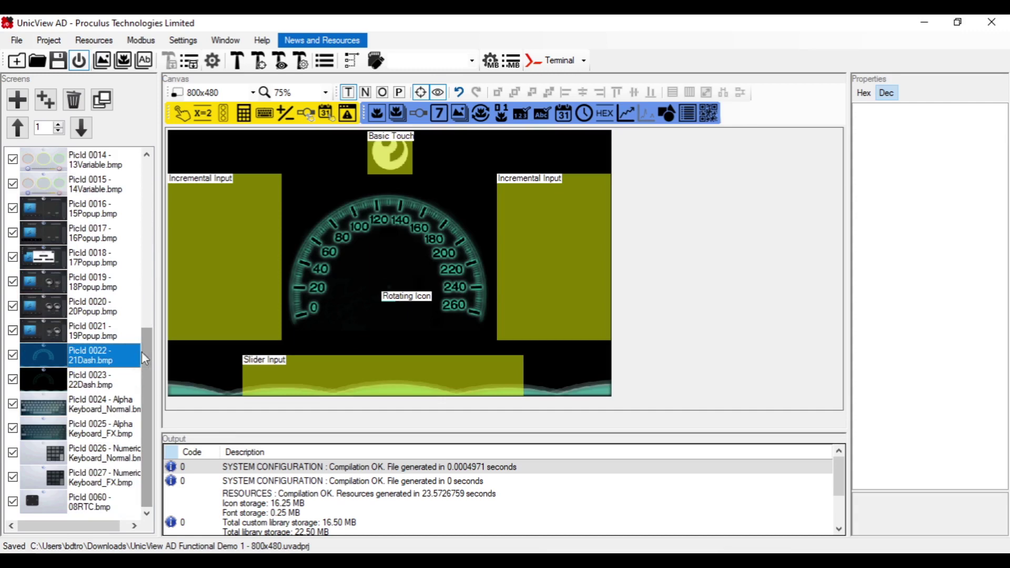